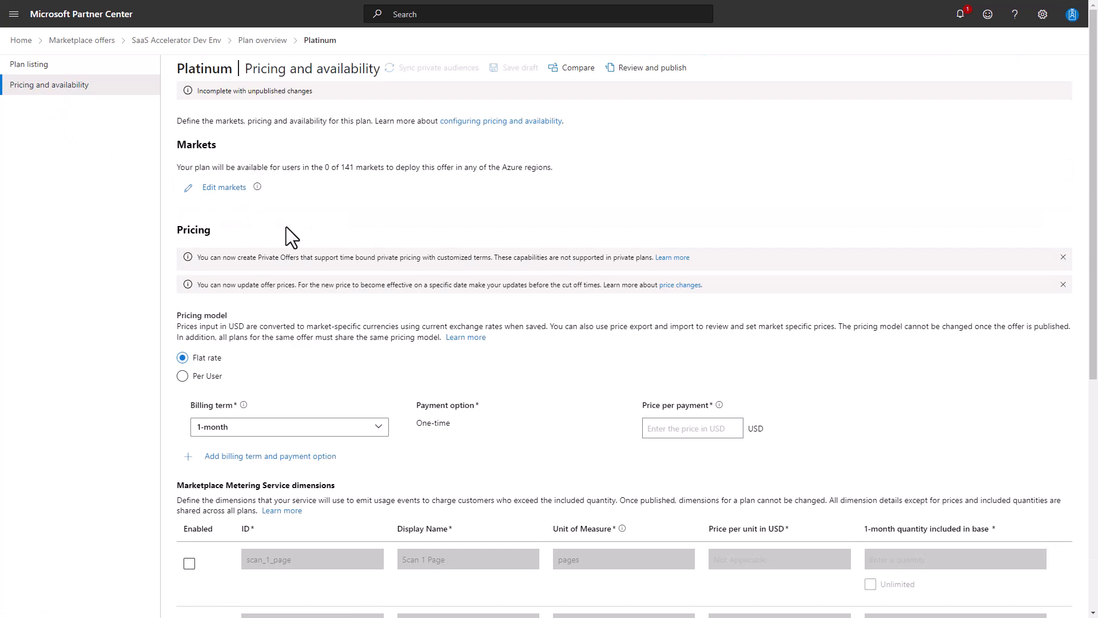
- Open the Platinum plan's market selection and enable United States as a market
left_click(226, 189)
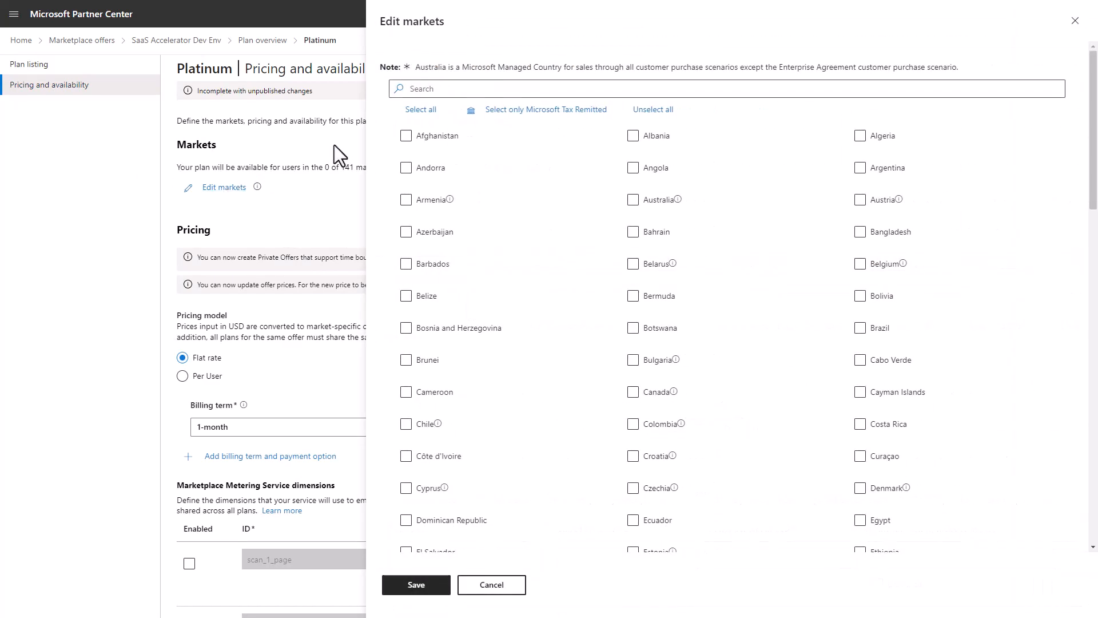
left_click(396, 89)
type("states")
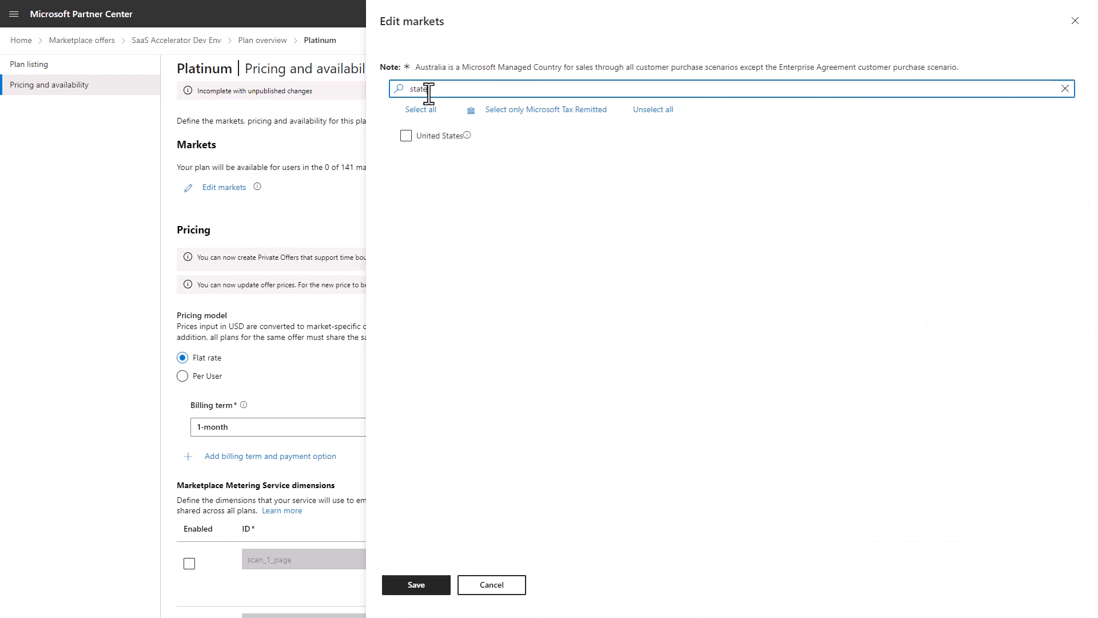
left_click(415, 134)
- Find United Kingdom in the market list and enable it
left_click_drag(441, 91, 386, 90)
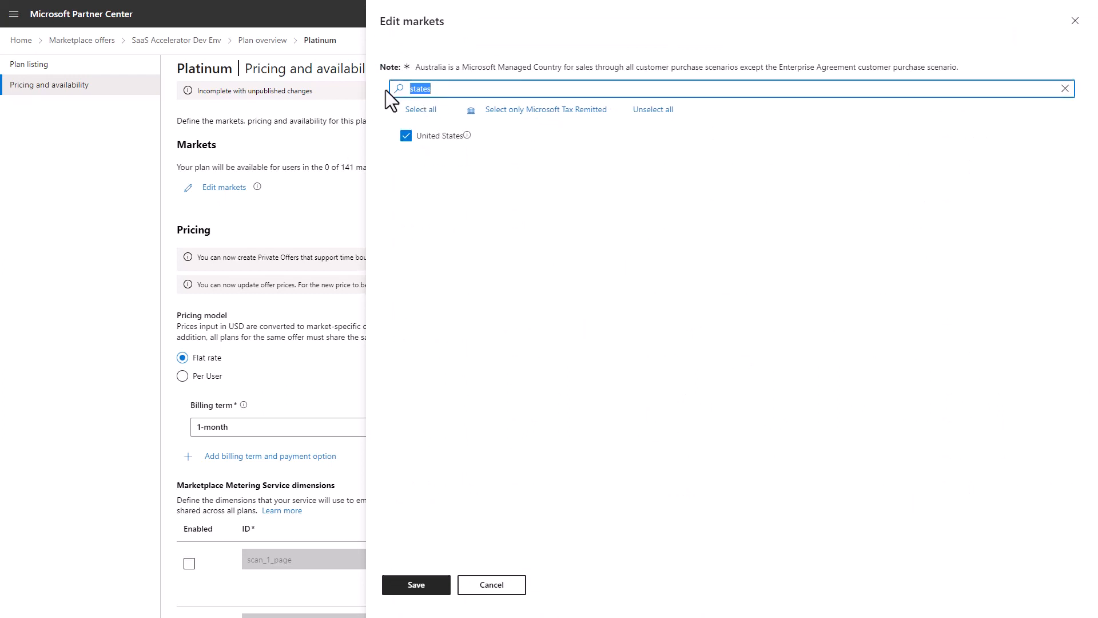
key("BackSpace")
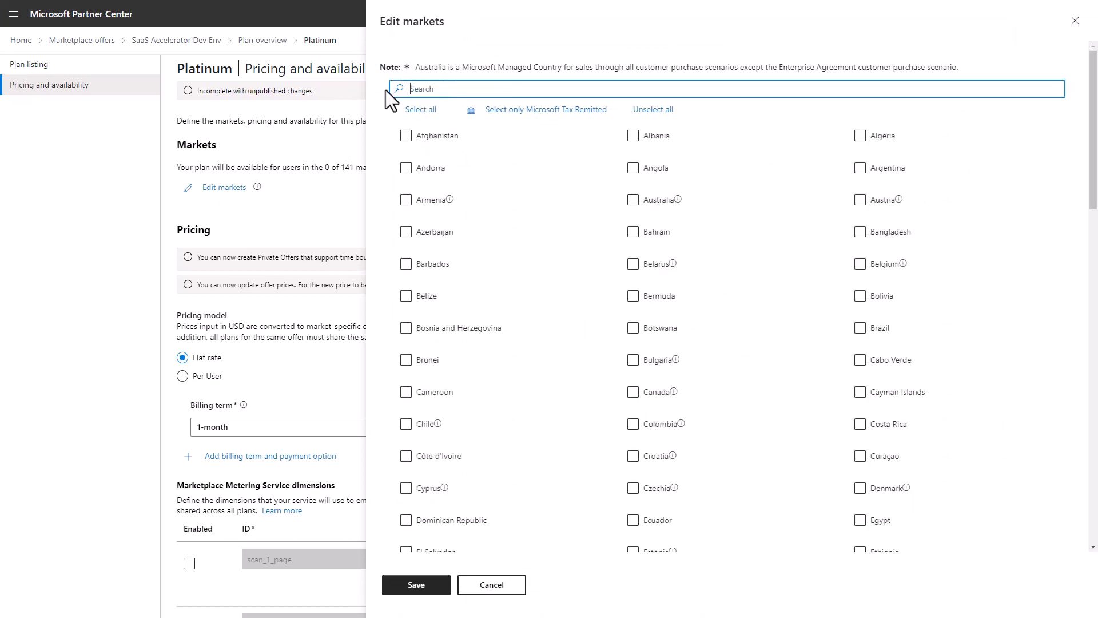
type("united king")
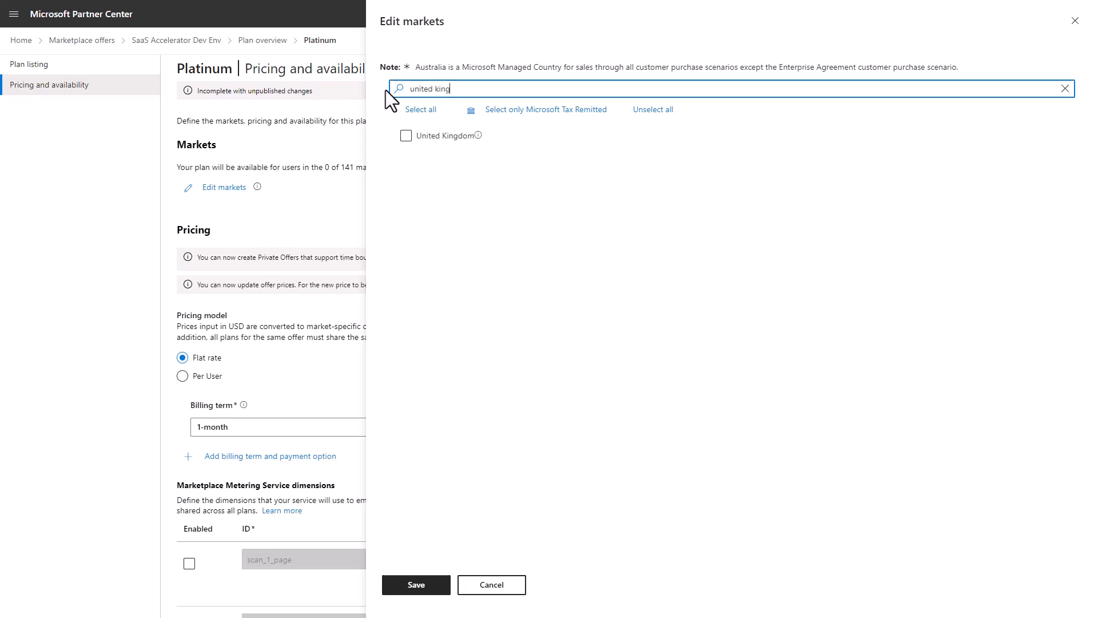
left_click(406, 136)
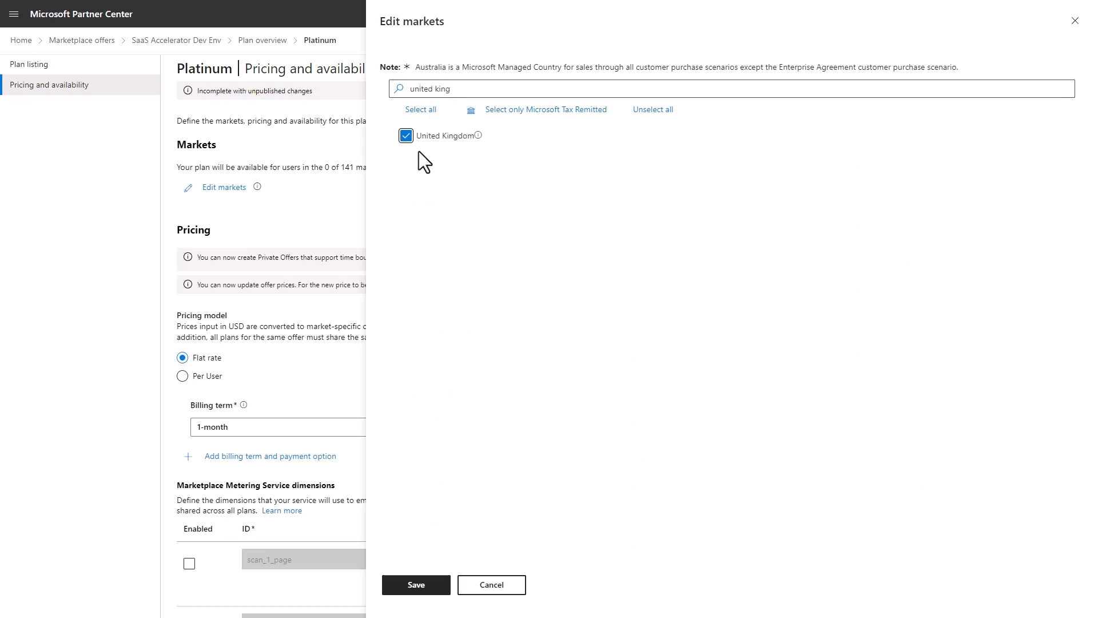
- Find India in the market list and enable it
triple_click(469, 88)
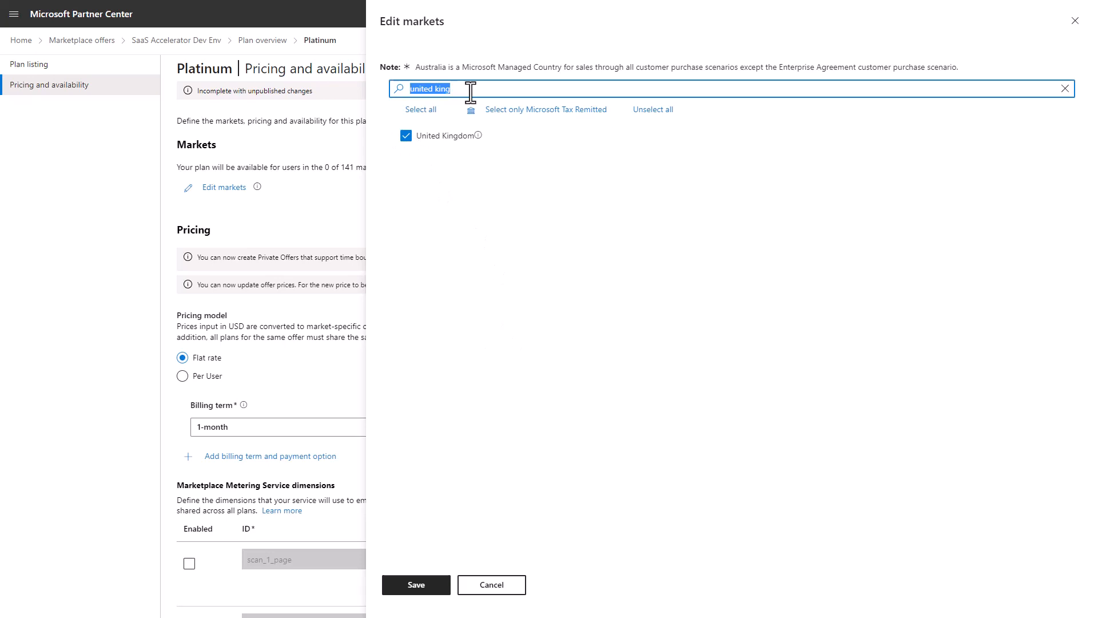
type("indoa")
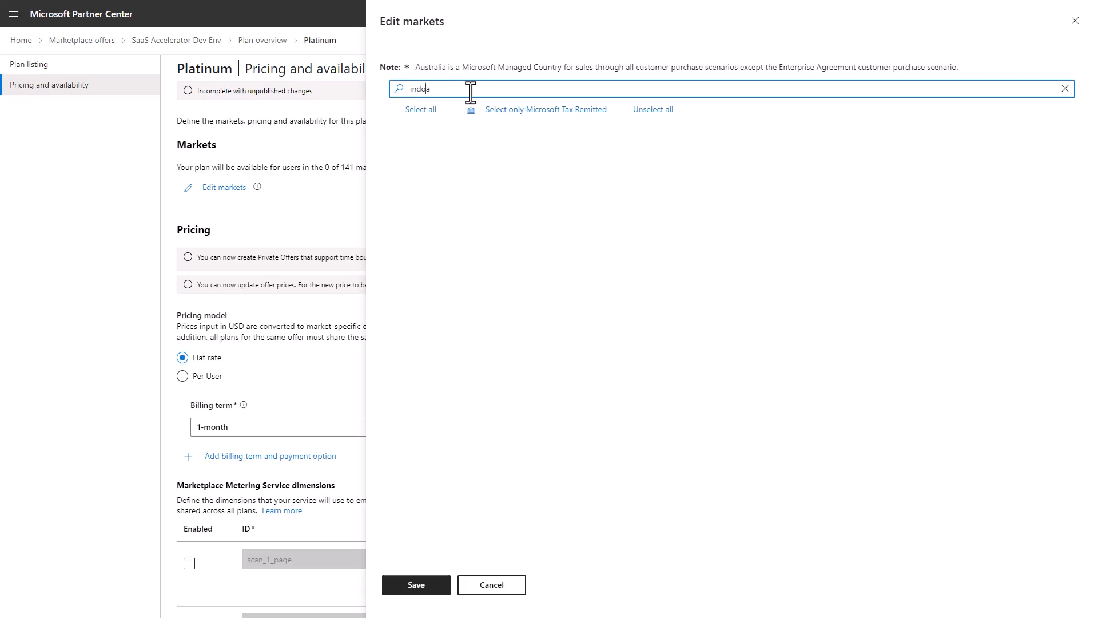
key("BackSpace")
key("BackSpace")
type("ia")
left_click(406, 136)
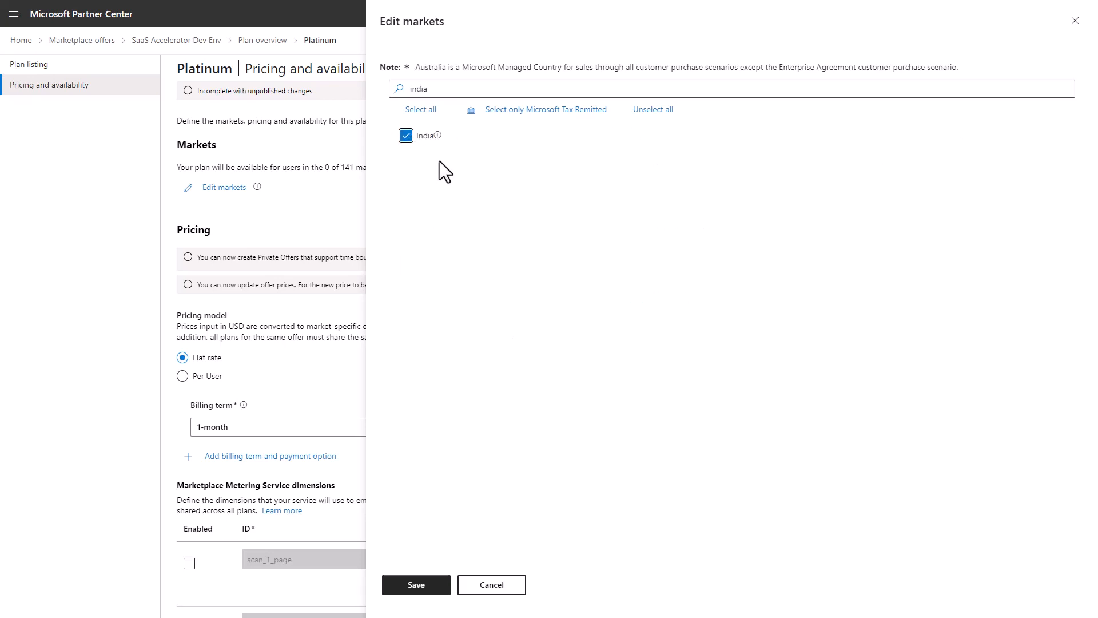
- Find and enable Spain in the market list, and save the market selection
left_click(461, 90)
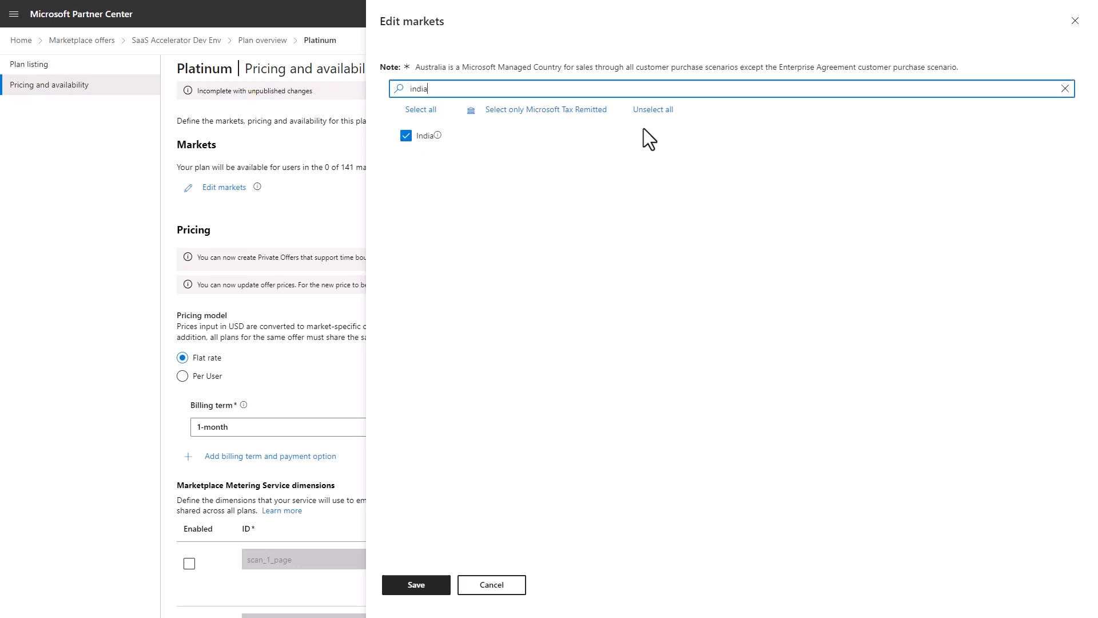
key("ctrl+a")
key("BackSpace")
type("spain")
left_click(405, 135)
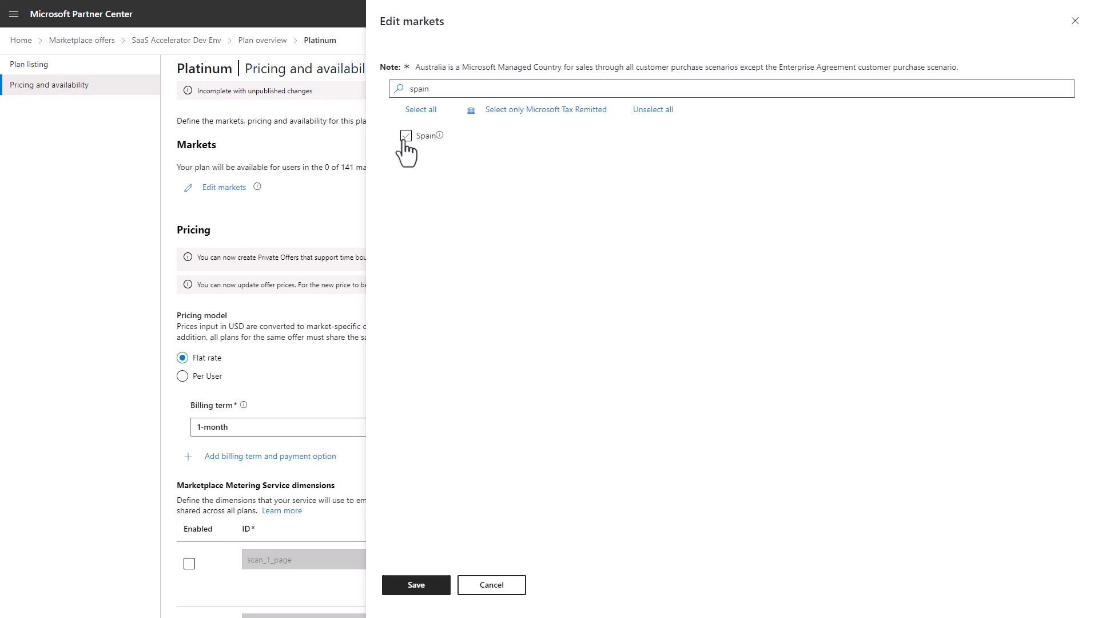
left_click(417, 584)
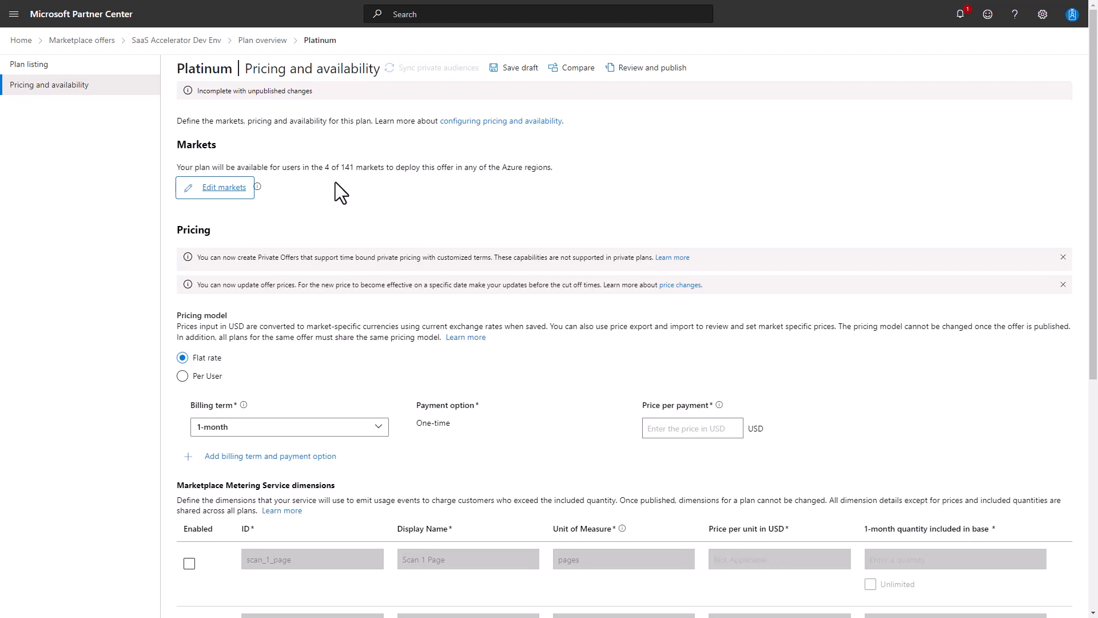
- Add 1-year, 2-year and 3-year billing terms to the plan's flat-rate pricing
scroll(336, 182, "down", 3)
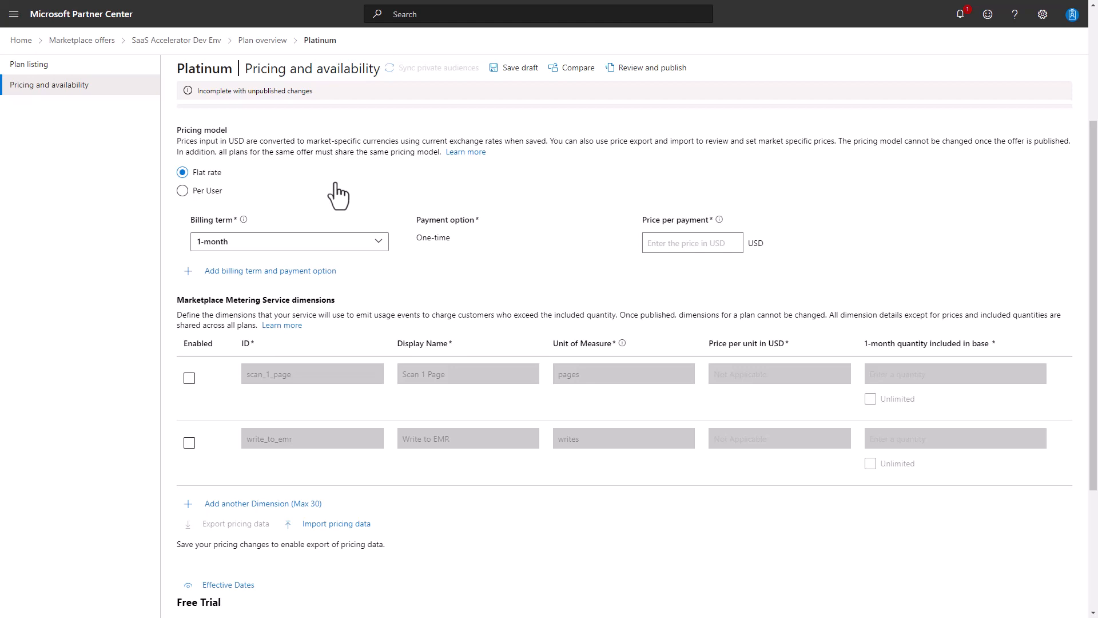
left_click(265, 272)
left_click(266, 301)
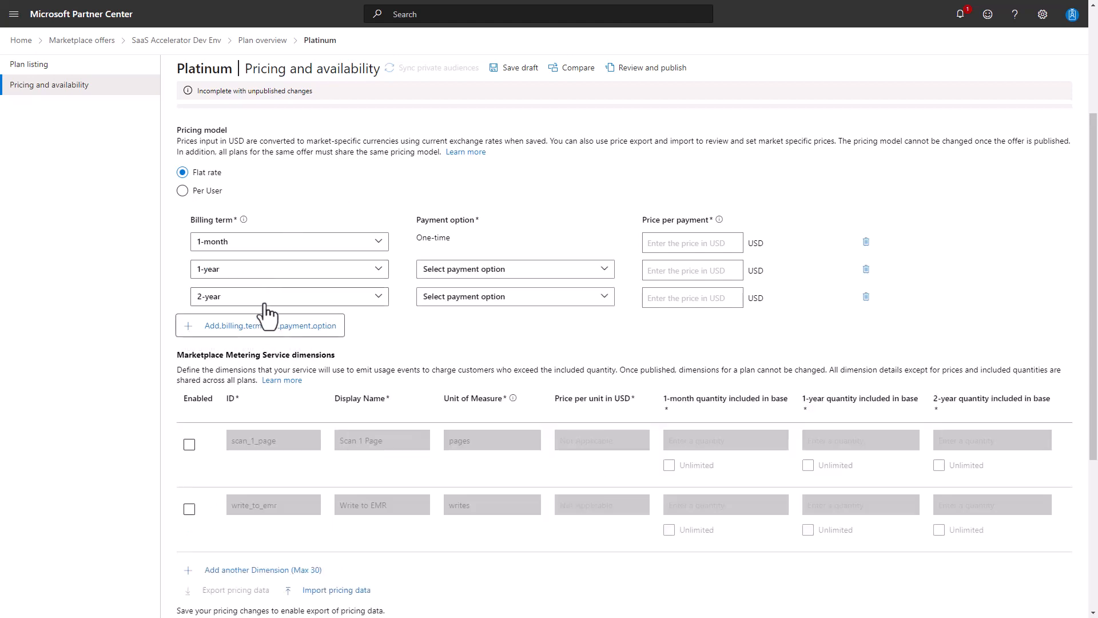
left_click(266, 326)
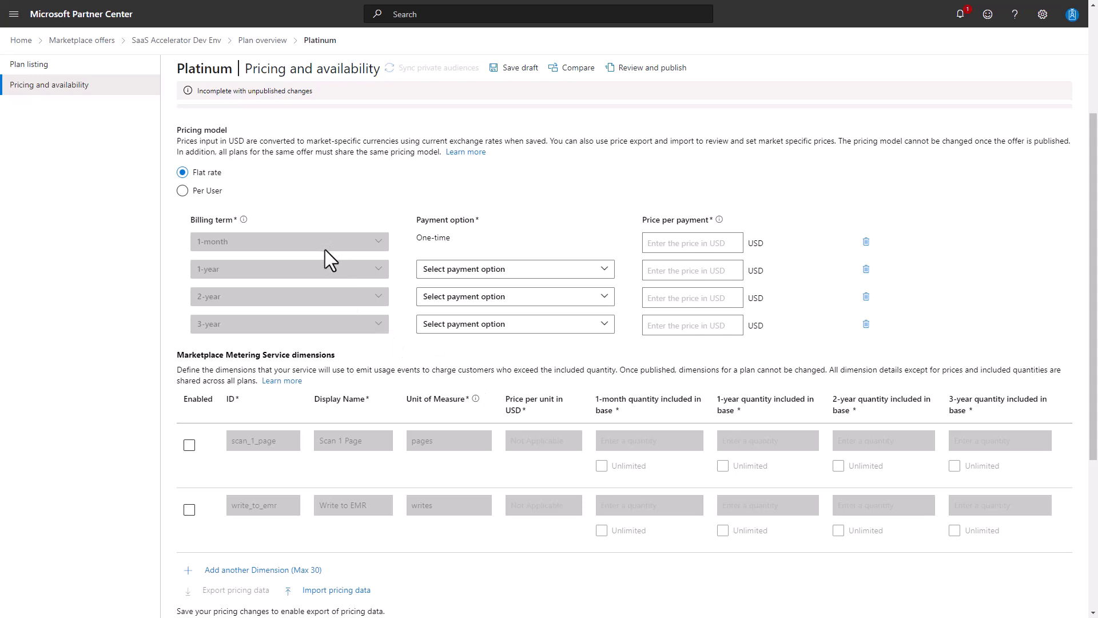
- Price the 1-month term at 100 USD and the 1-year term at 1000 USD with One-time payment
left_click(665, 243)
type("100")
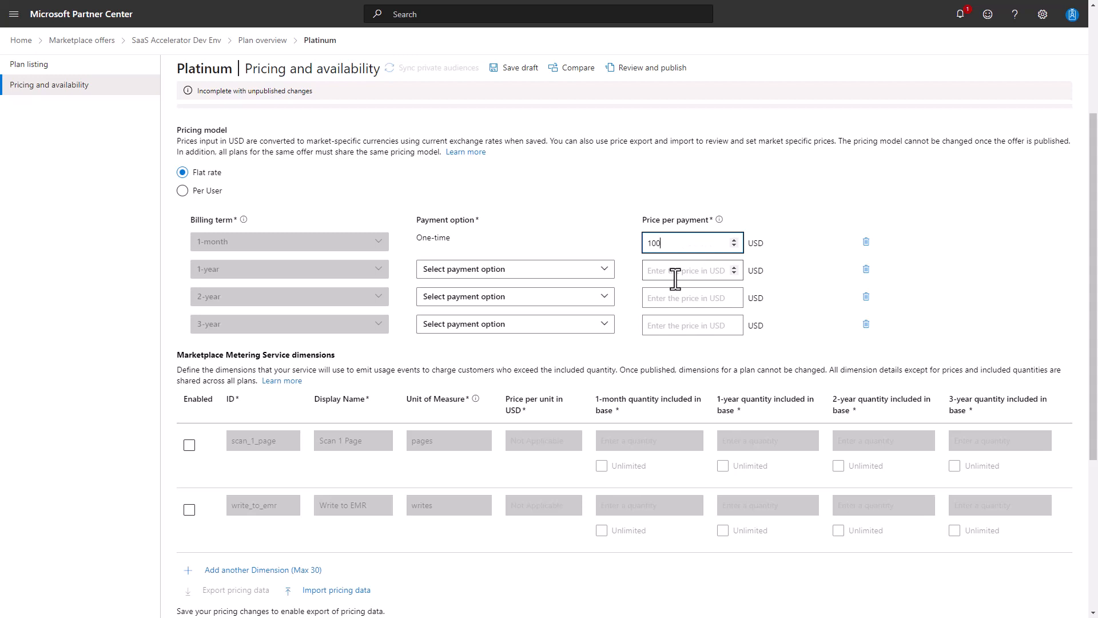
left_click(598, 270)
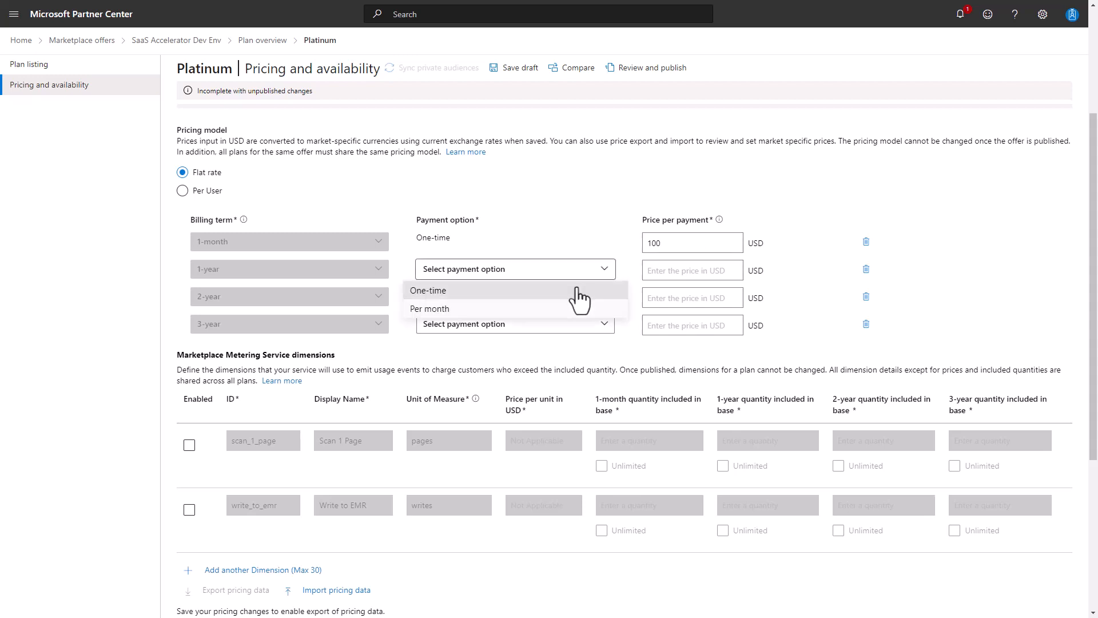
left_click(569, 290)
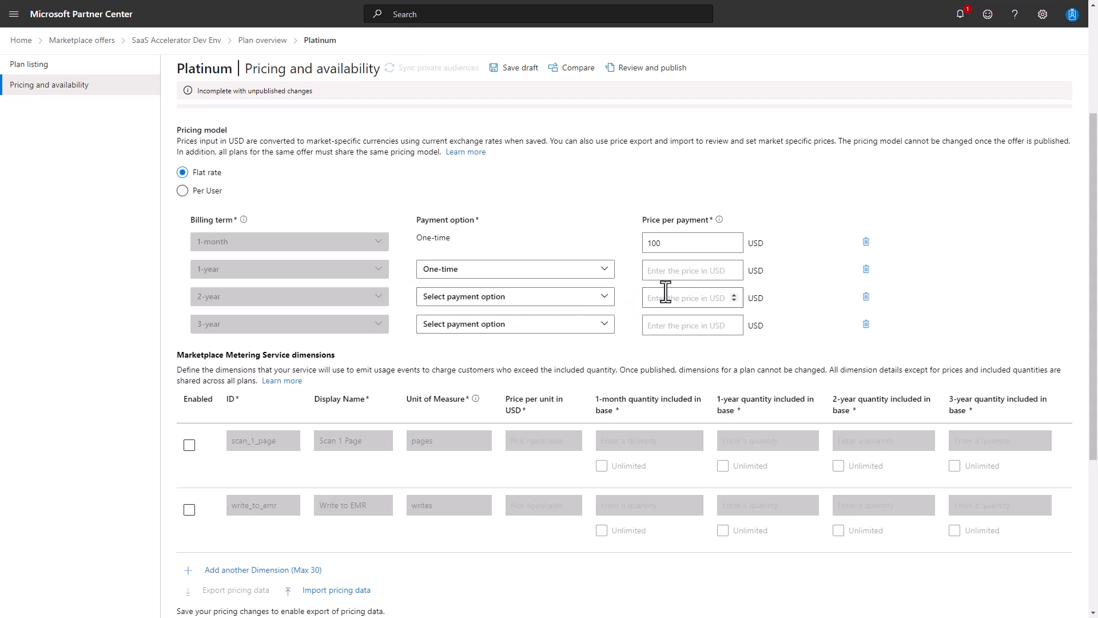
left_click(667, 270)
type("1000")
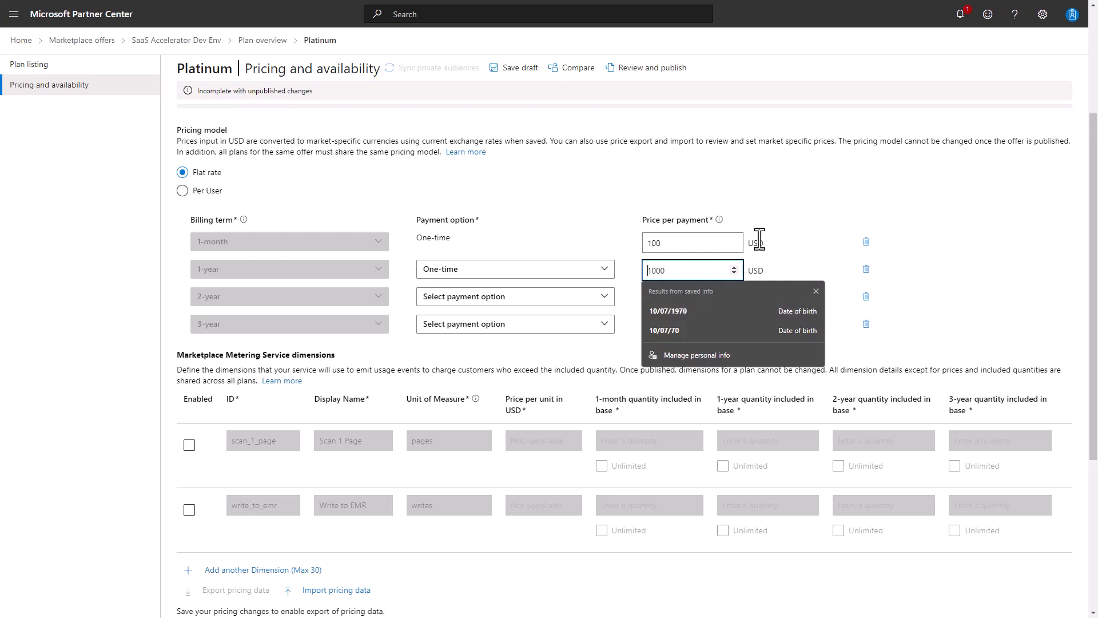
left_click(782, 211)
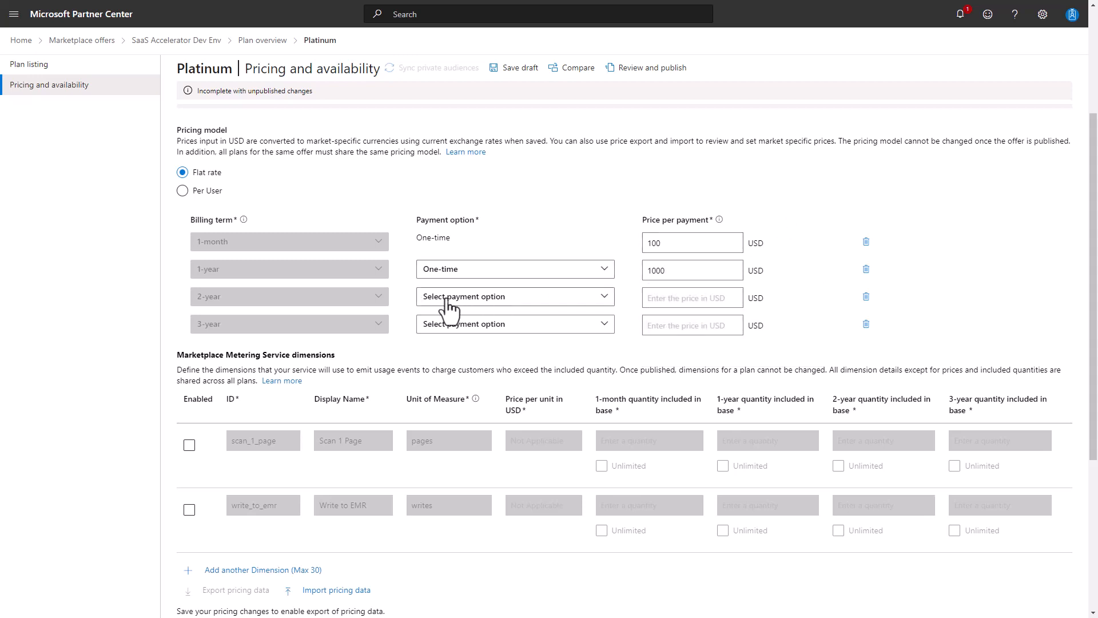
- Set the 2-year billing term to Per year payment at 900 USD per payment
left_click(479, 308)
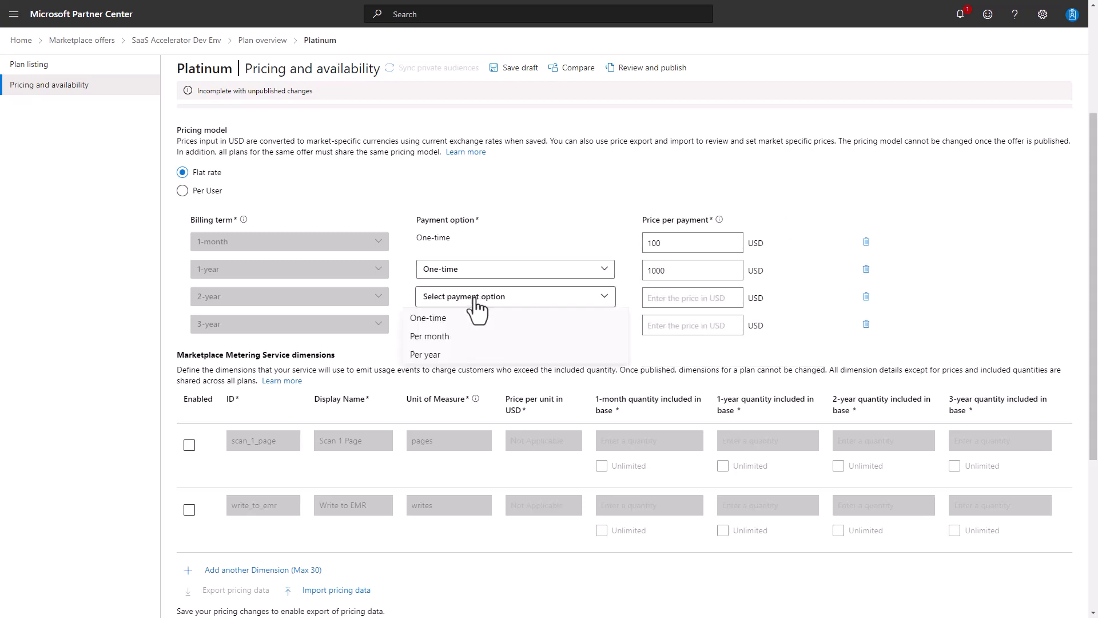
left_click(463, 355)
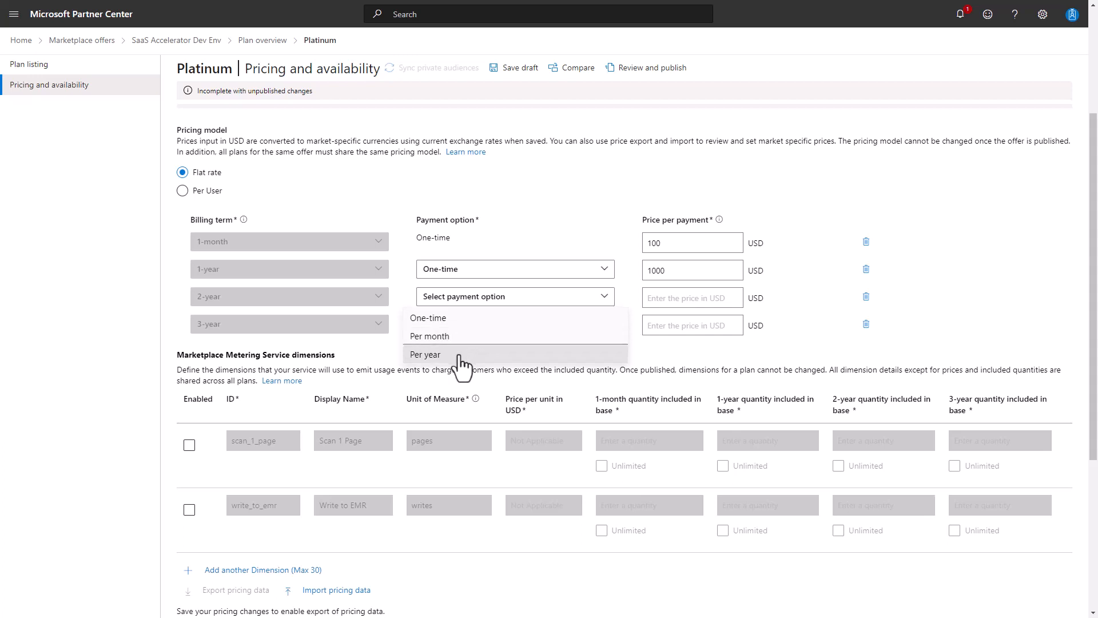
left_click(657, 304)
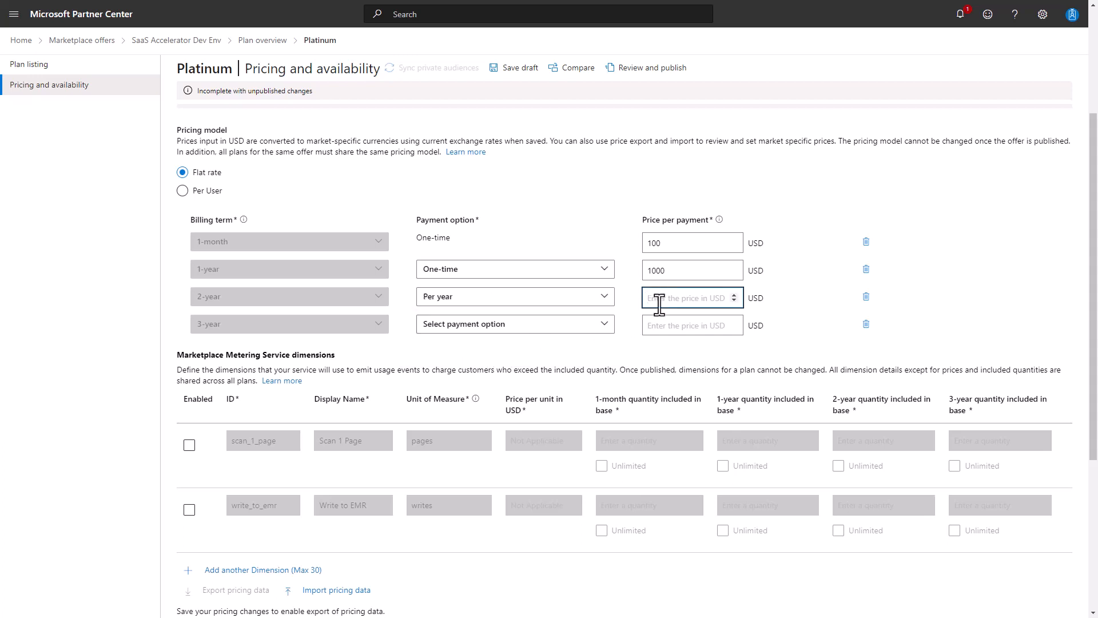
type("900")
- Set the 3-year billing term to Per year payment at 800 USD per payment
left_click(518, 327)
left_click(518, 328)
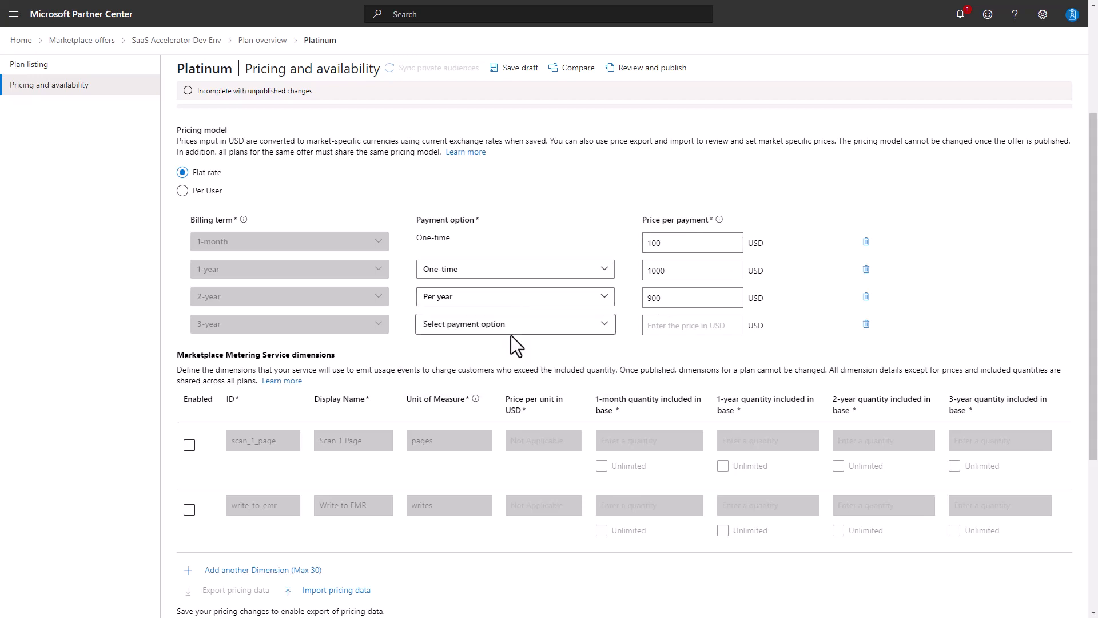
left_click(511, 331)
left_click(488, 382)
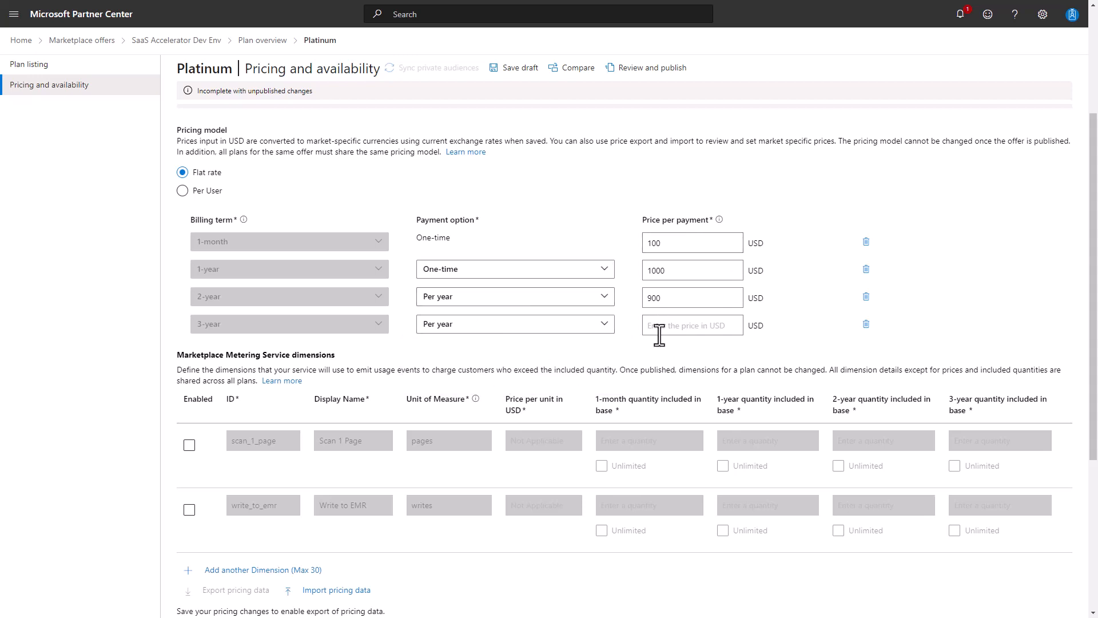
left_click(657, 330)
type("800")
left_click(716, 369)
- Save the plan draft and export its pricing data to the temp folder as exportedPrice.xlsx, replacing the existing file
scroll(551, 352, "down", 5)
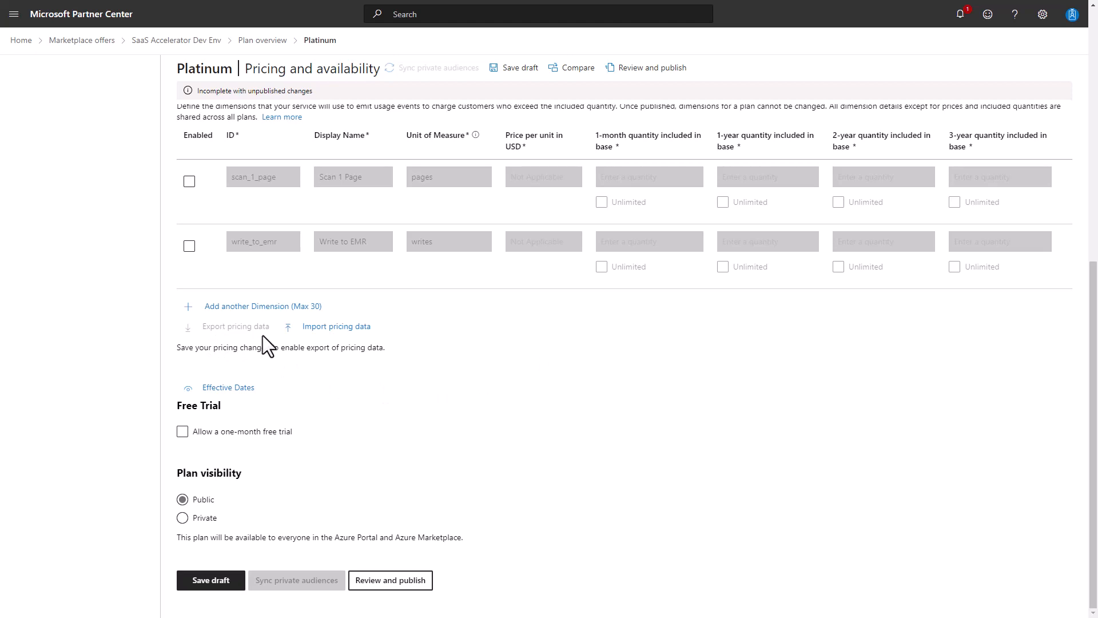
left_click(205, 583)
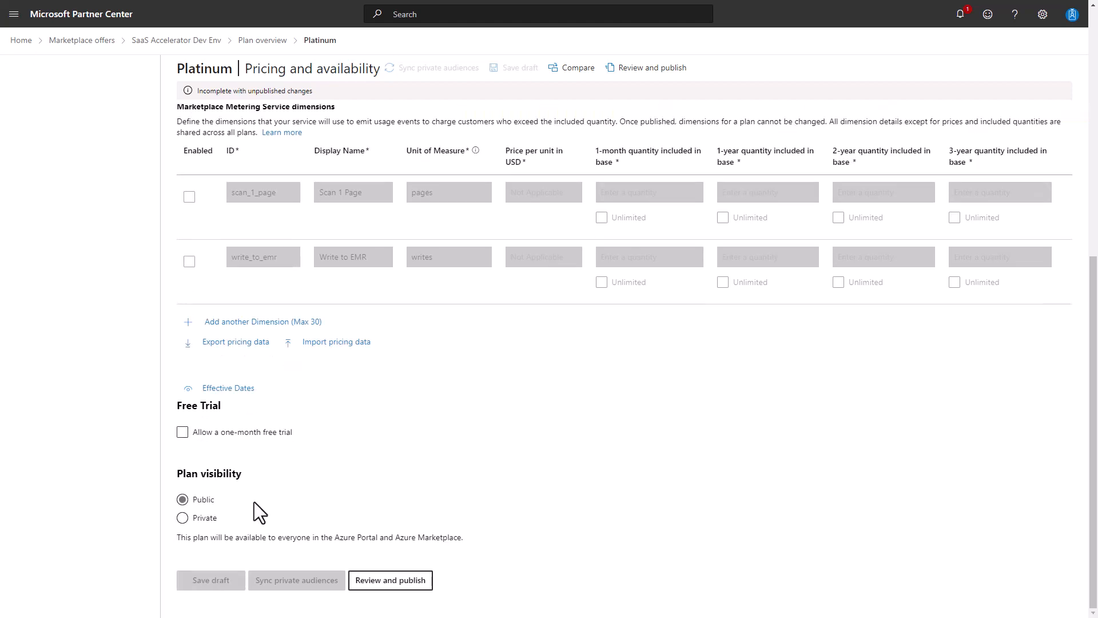
left_click(237, 343)
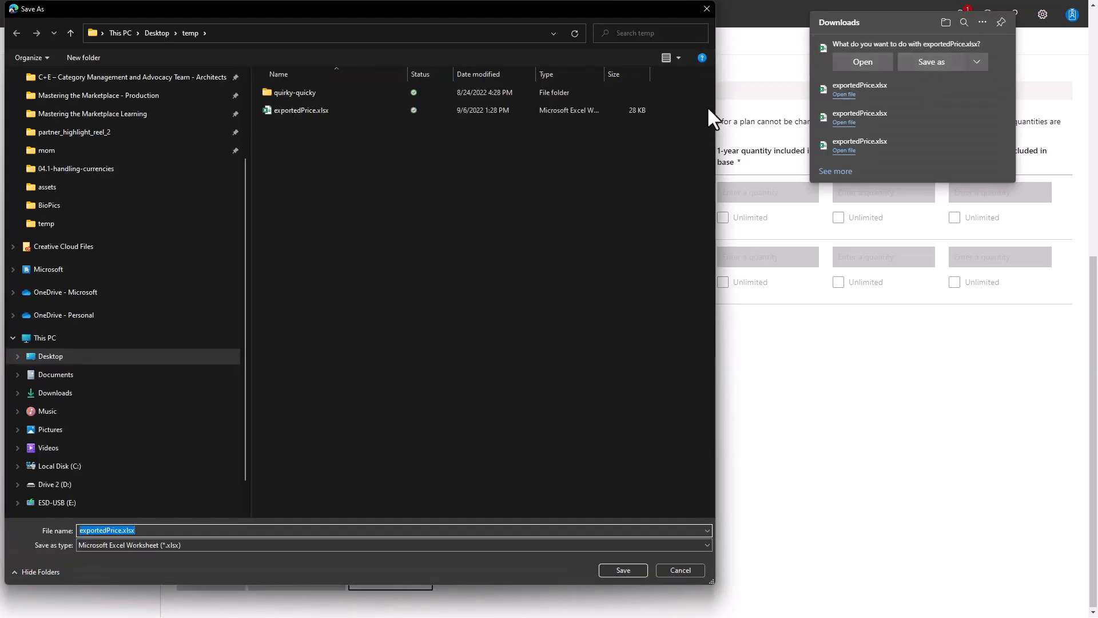
left_click(301, 111)
left_click(623, 570)
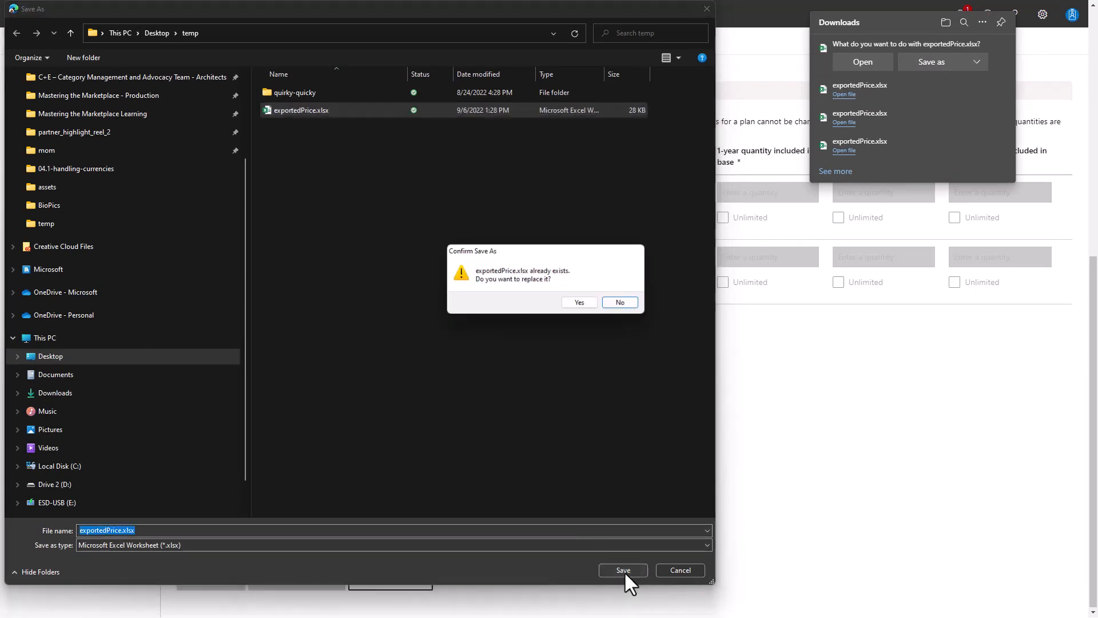
left_click(578, 304)
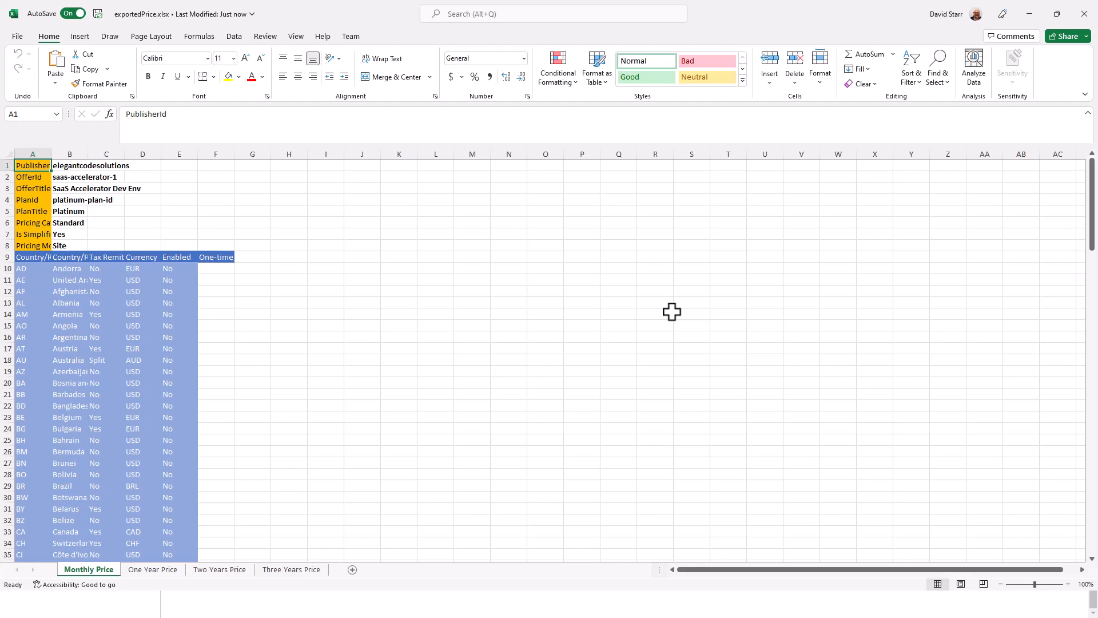
- On the Monthly Price sheet, set the price for Spain to 100 and for the United Kingdom to 86
scroll(226, 391, "down", 13)
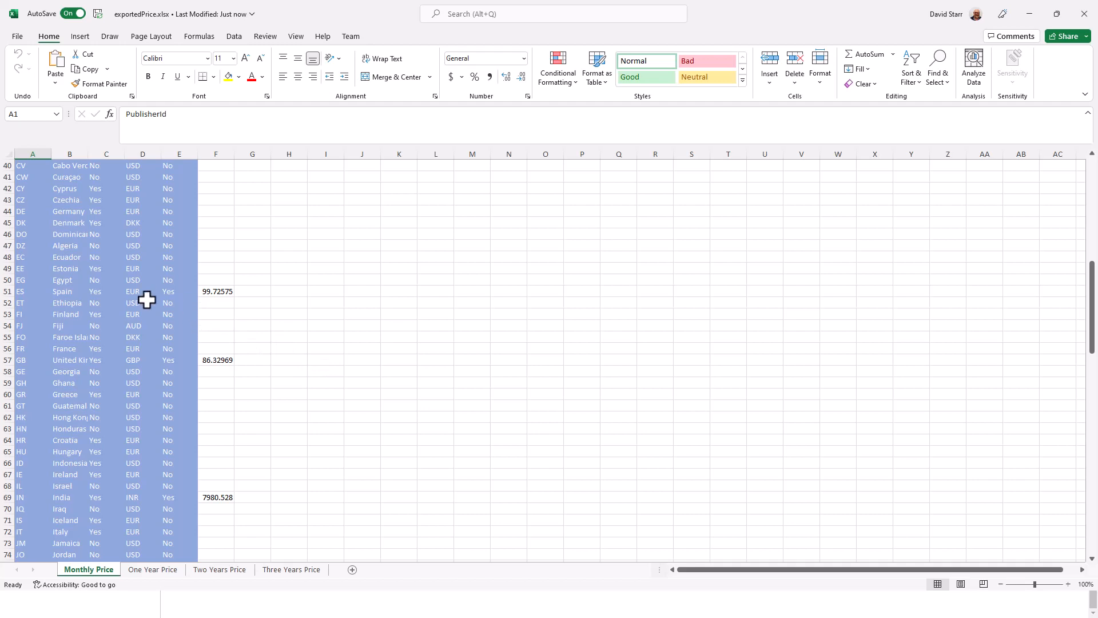
left_click(215, 293)
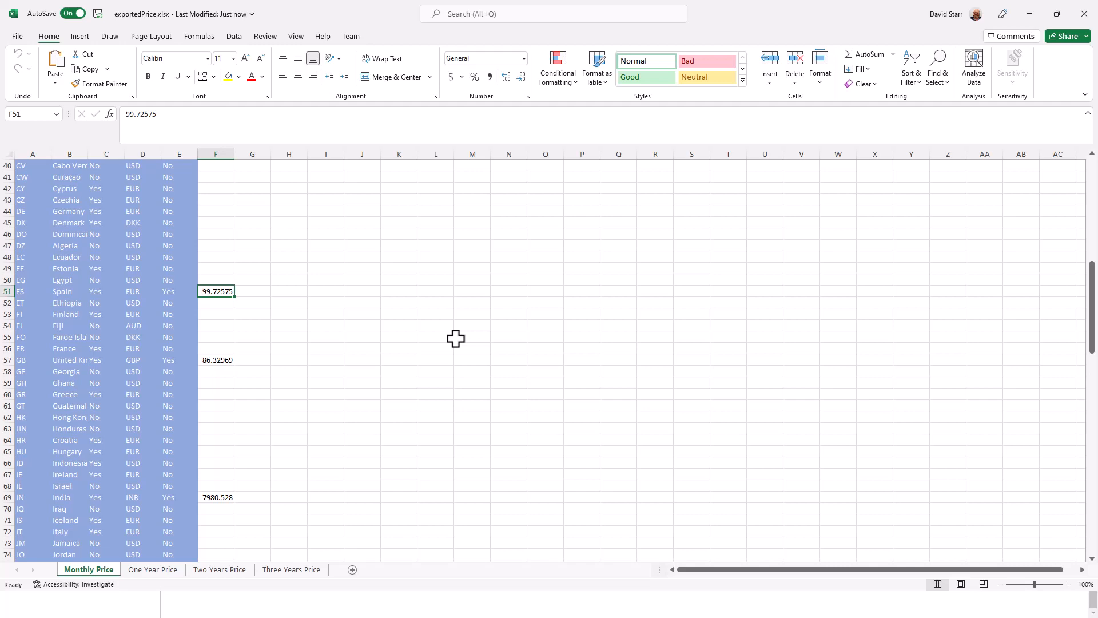
type("100")
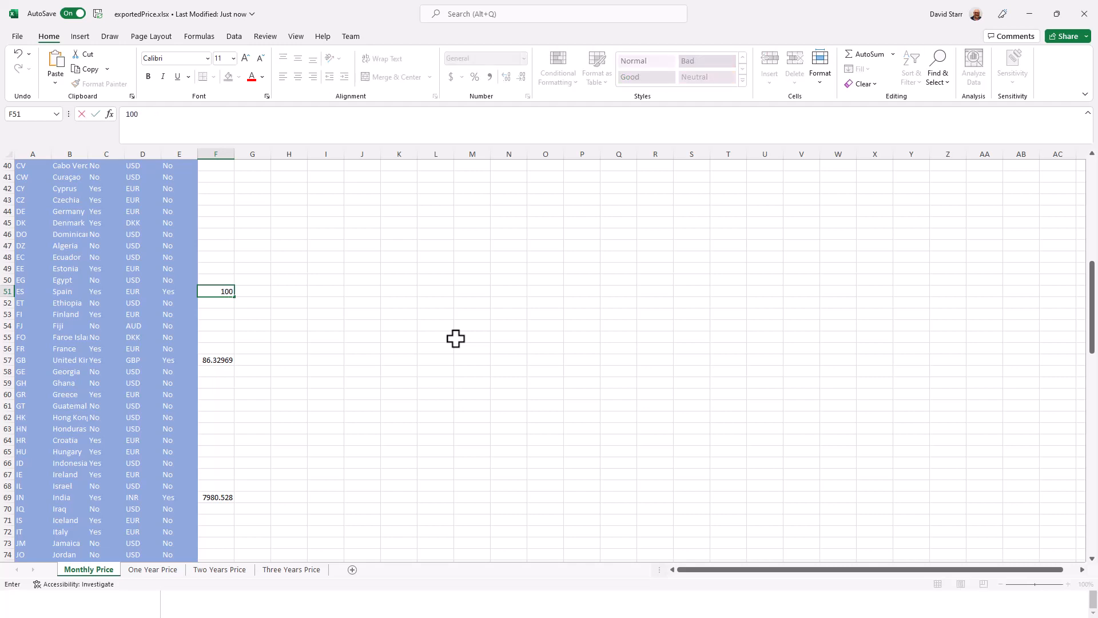
key("Return")
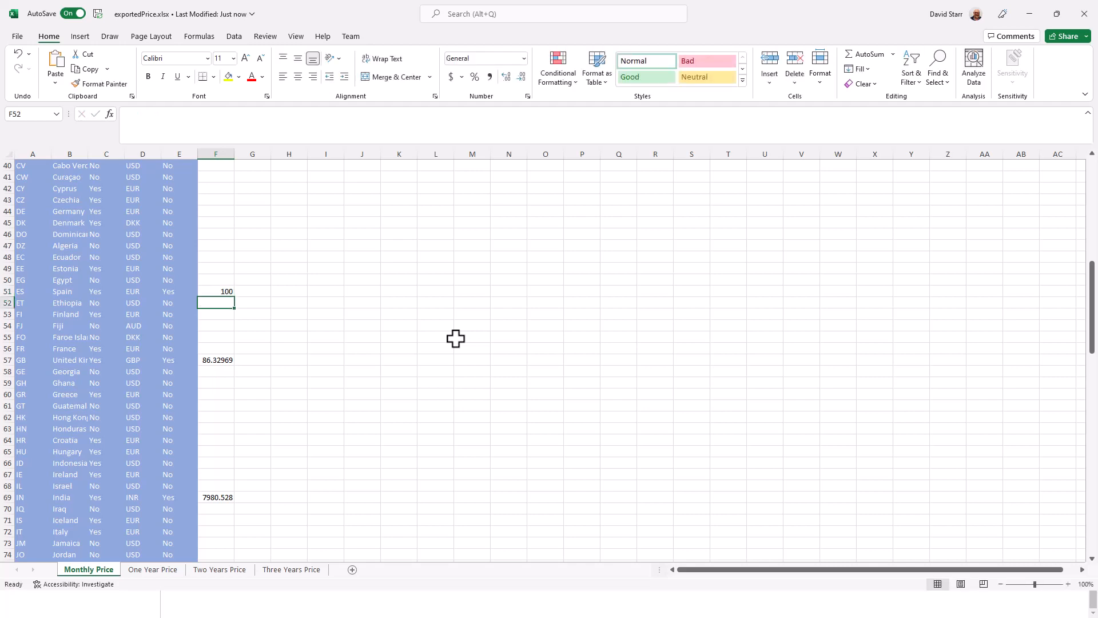
left_click(216, 362)
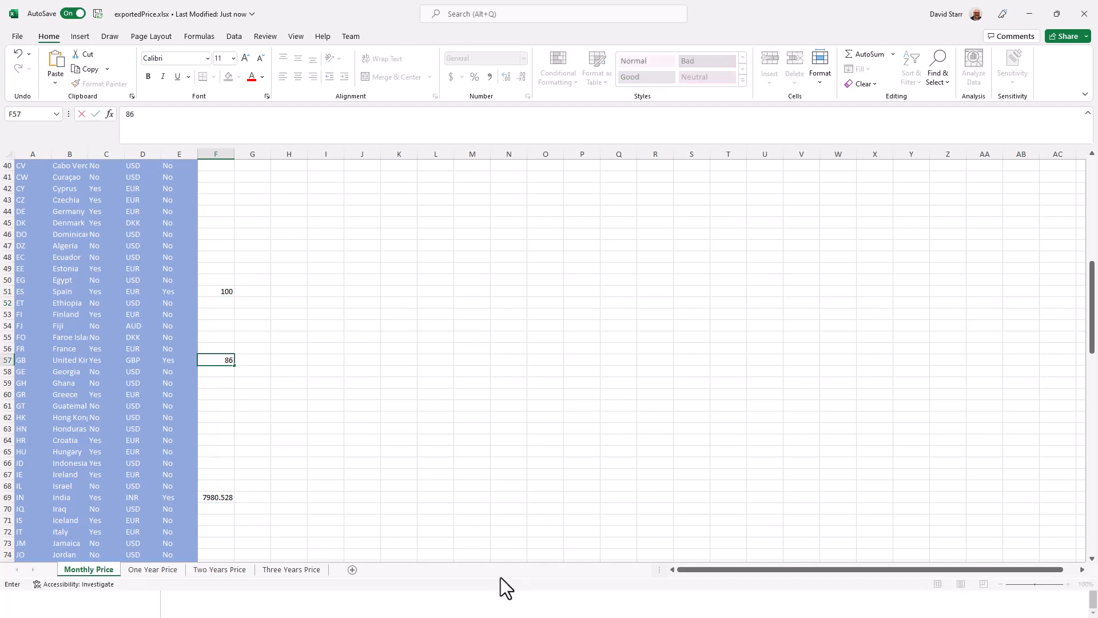
type("86")
- Round India's price on the Monthly Price sheet to 7981
scroll(338, 484, "down", 2)
left_click(216, 430)
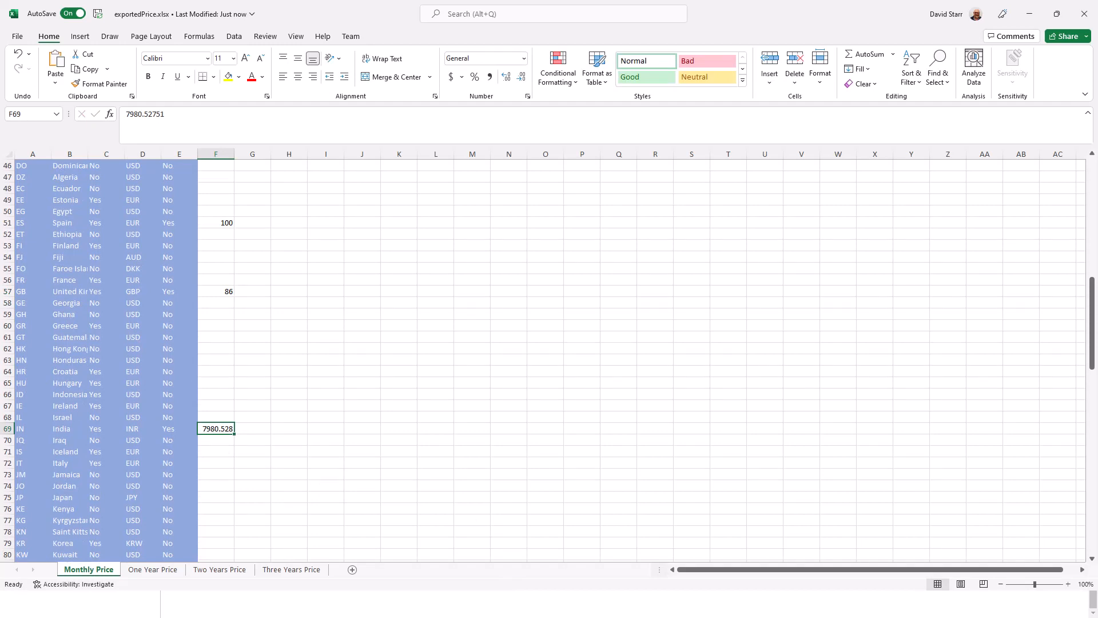
key("F2")
key("shift+Left")
key("shift+Left")
key("shift+Left")
key("shift+Left")
key("shift+Left")
key("shift+Left")
key("shift+Left")
key("shift+Left")
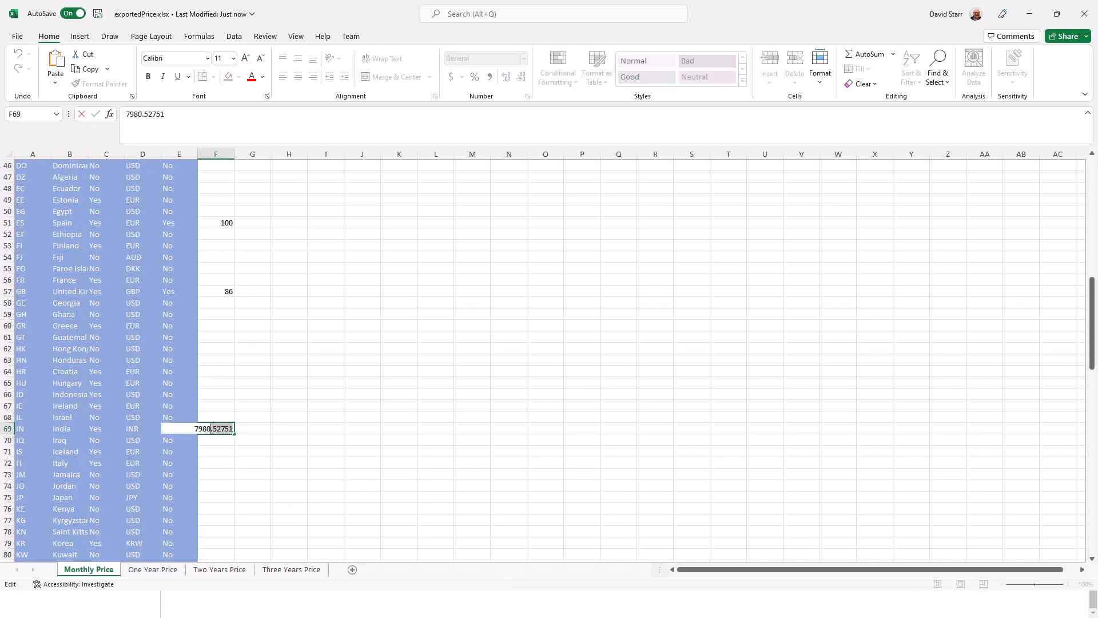
key("shift+Right")
type("1")
key("Return")
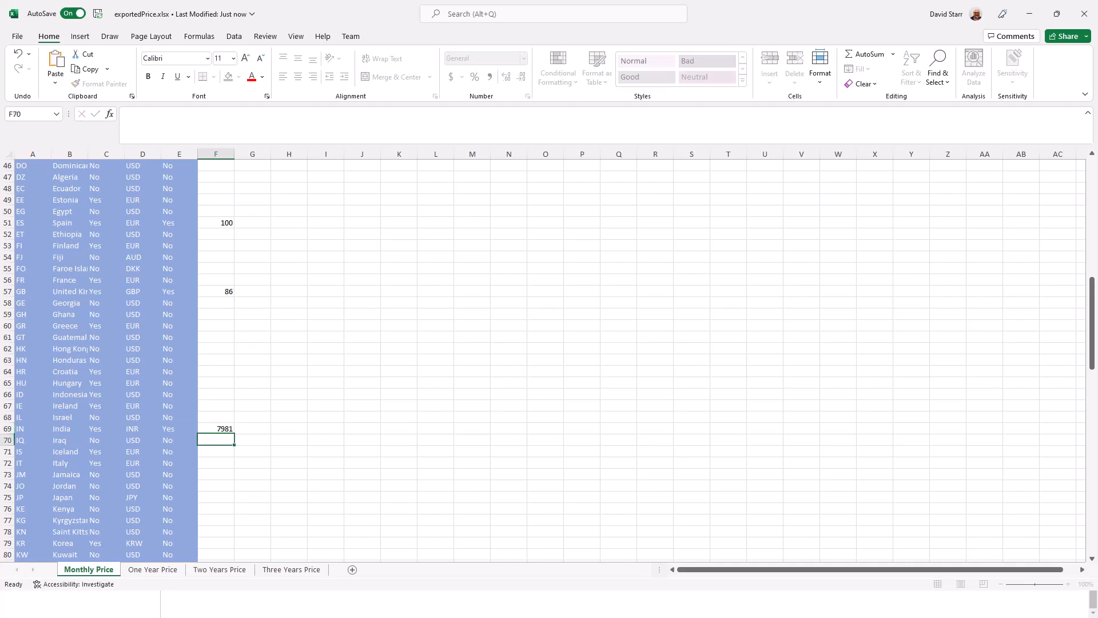
- Check the United States price further down the Monthly Price sheet
scroll(362, 502, "down", 5)
scroll(362, 502, "down", 14)
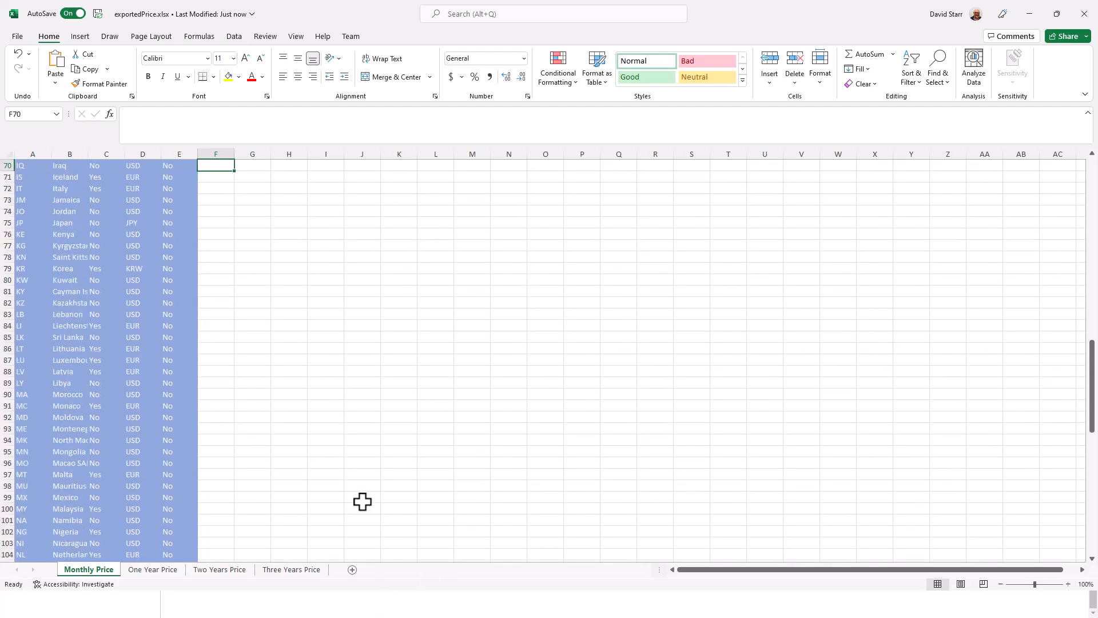
scroll(362, 502, "down", 6)
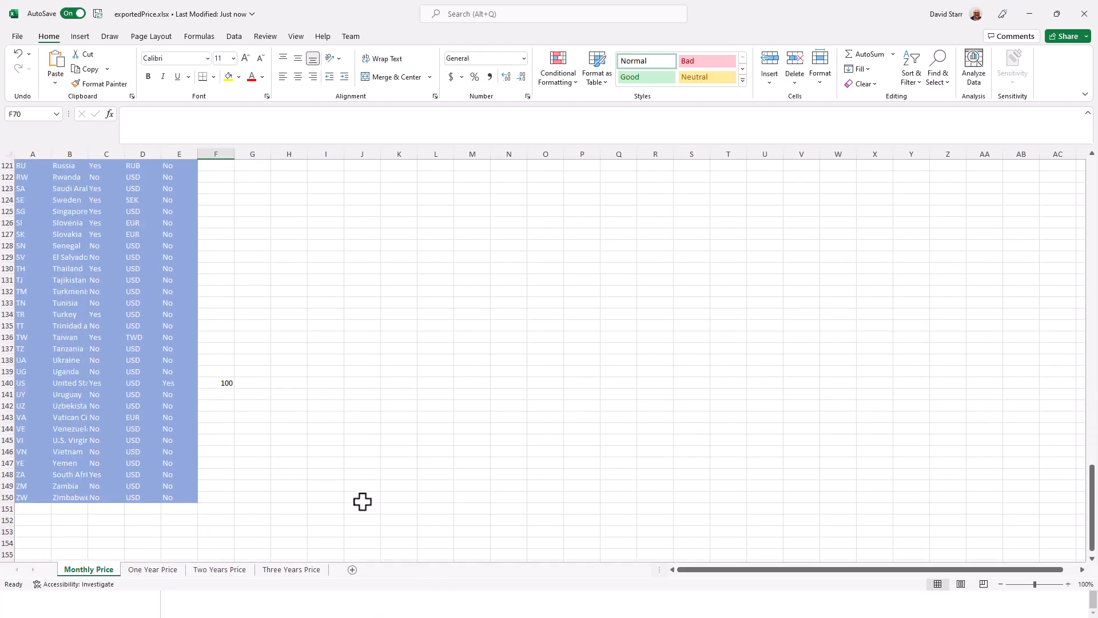
left_click(223, 382)
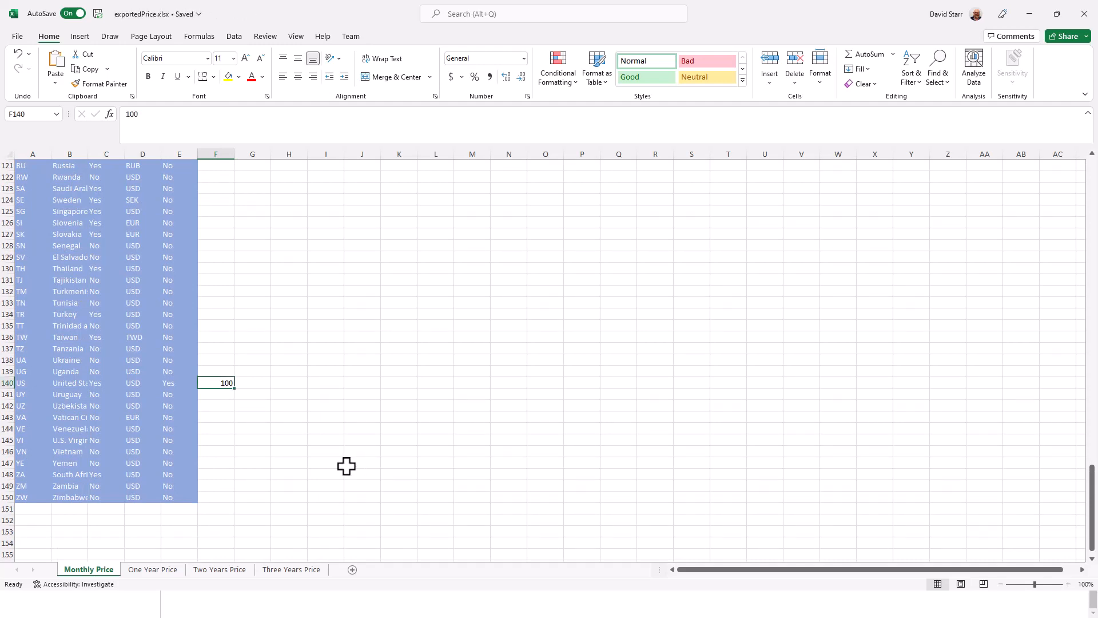
- On the One Year Price sheet, set Spain's price to 998
left_click(158, 574)
scroll(226, 471, "down", 10)
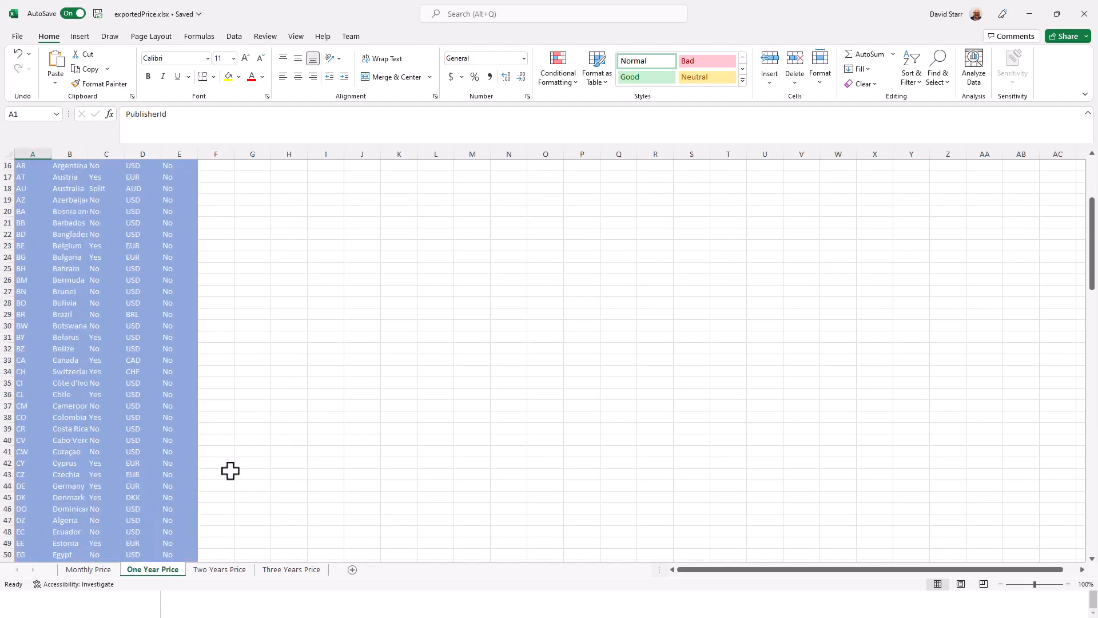
scroll(230, 469, "down", 3)
left_click(213, 292)
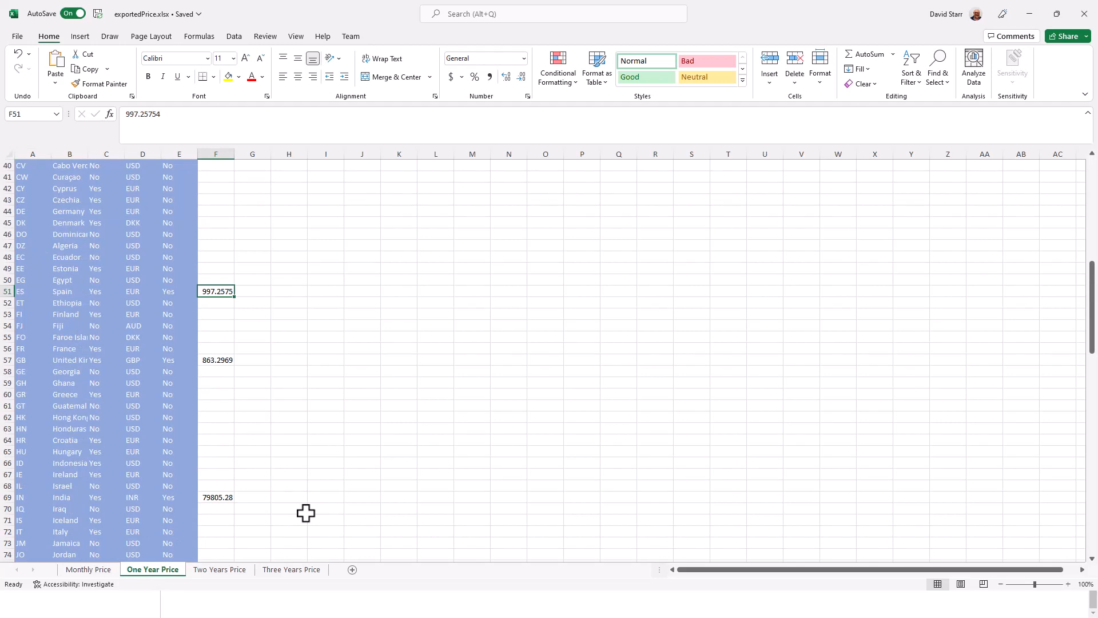
type("998")
key("Return")
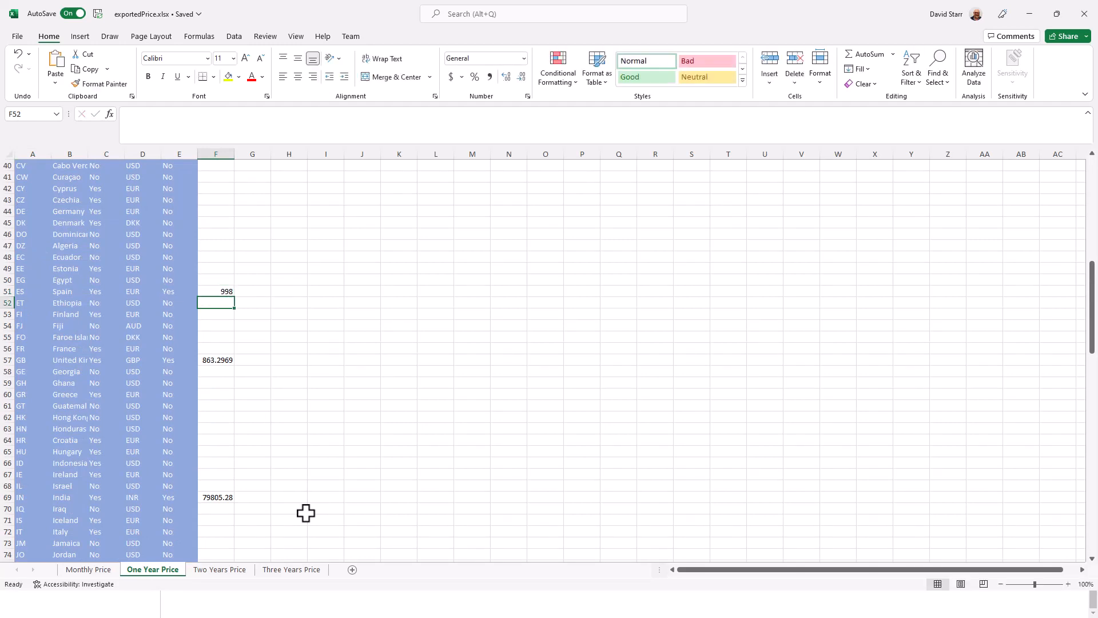
- Set the United Kingdom's price on the One Year Price sheet to 863
key("Down")
key("Down")
key("Down")
key("Down")
key("Down")
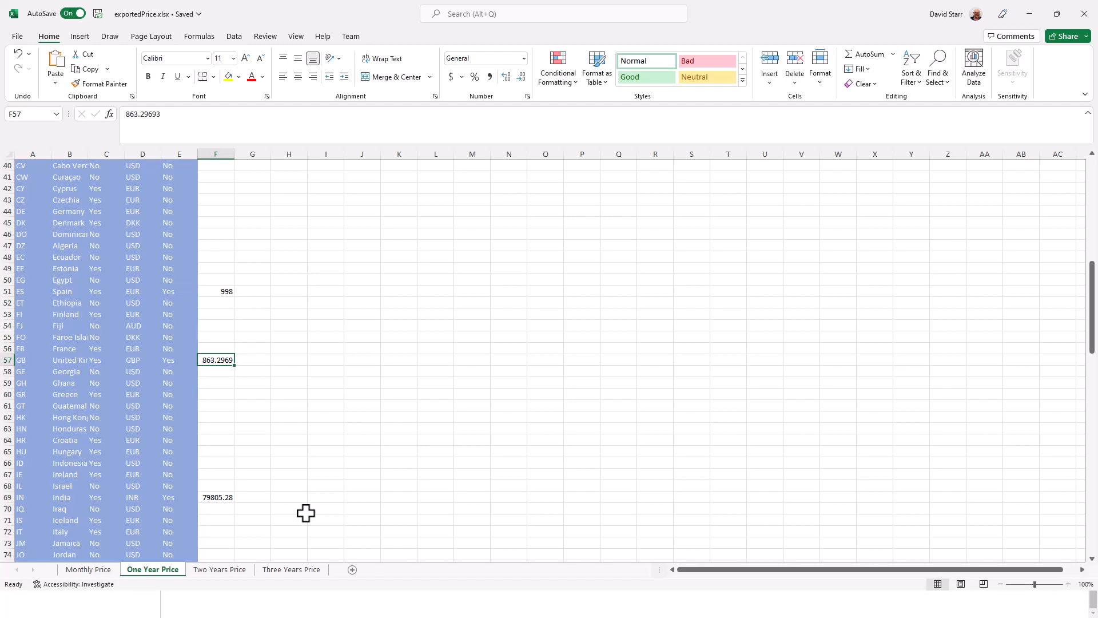
type("863")
key("Return")
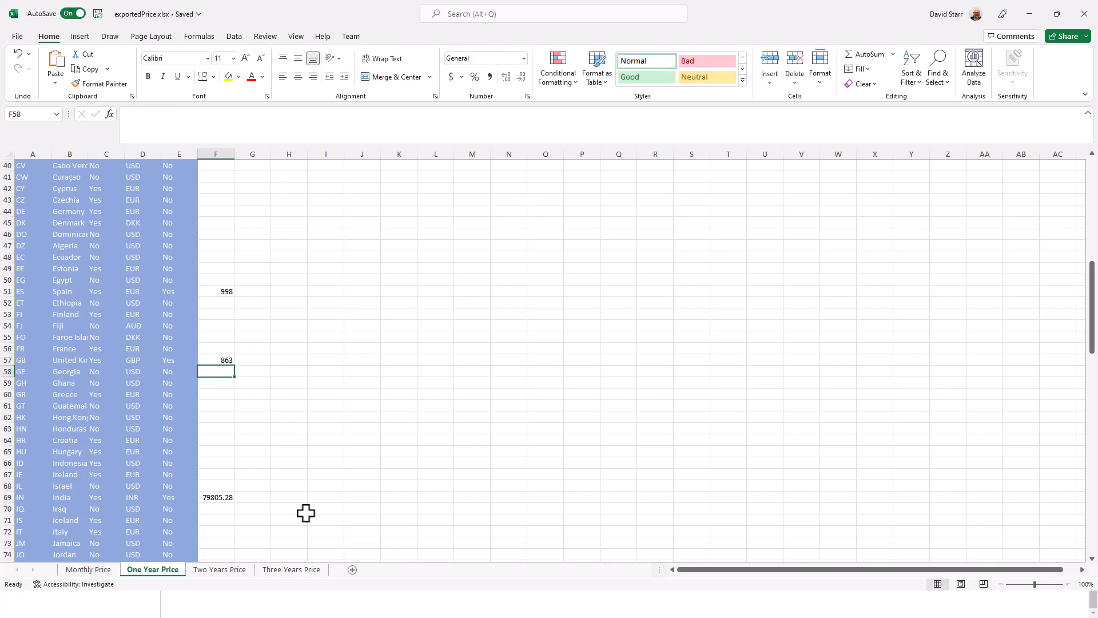
- Remove the decimals from India's price on the One Year Price sheet, making it 79805
scroll(281, 505, "down", 3)
left_click_drag(208, 394, 212, 405)
key("Up")
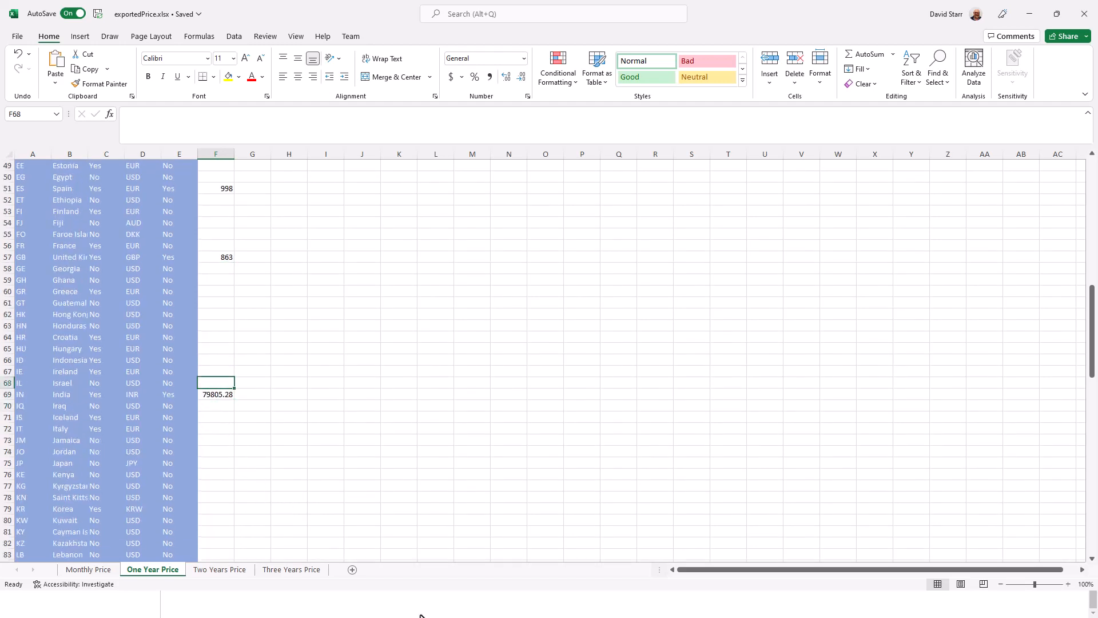
key("Down")
key("F2")
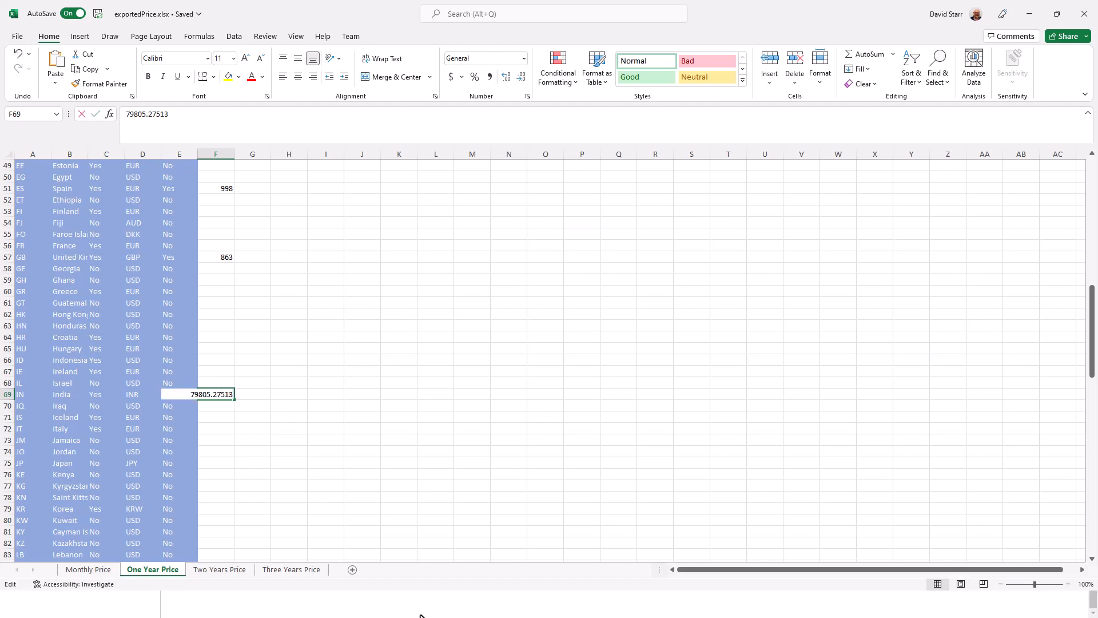
key("shift+Left")
key("shift+Left")
key("shift+Left")
key("shift+Left")
key("shift+Left")
key("shift+Left")
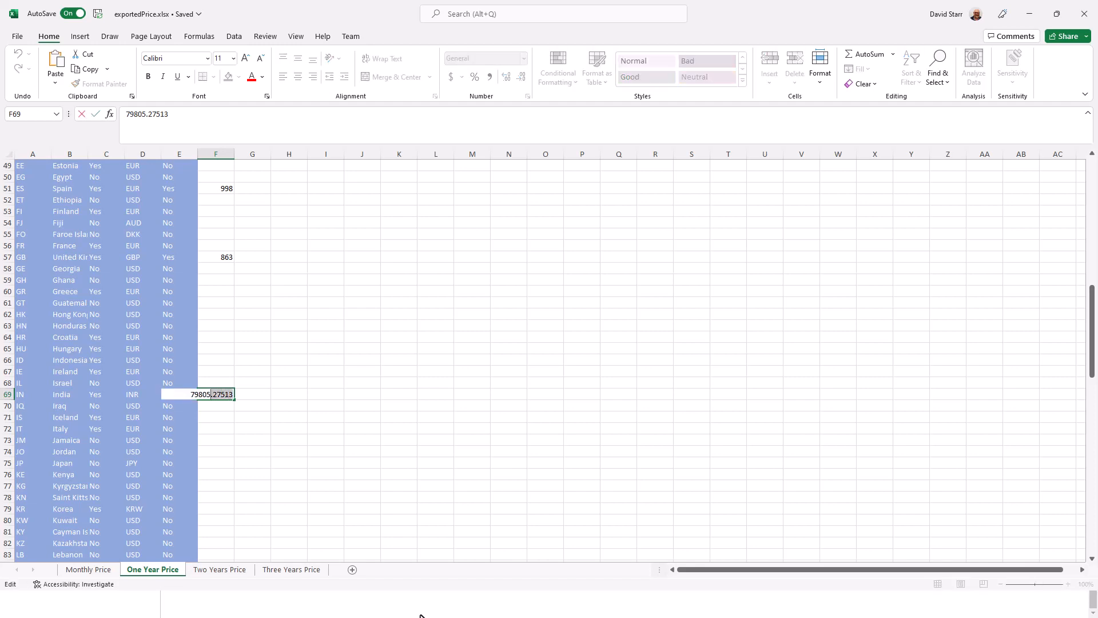
key("BackSpace")
key("Return")
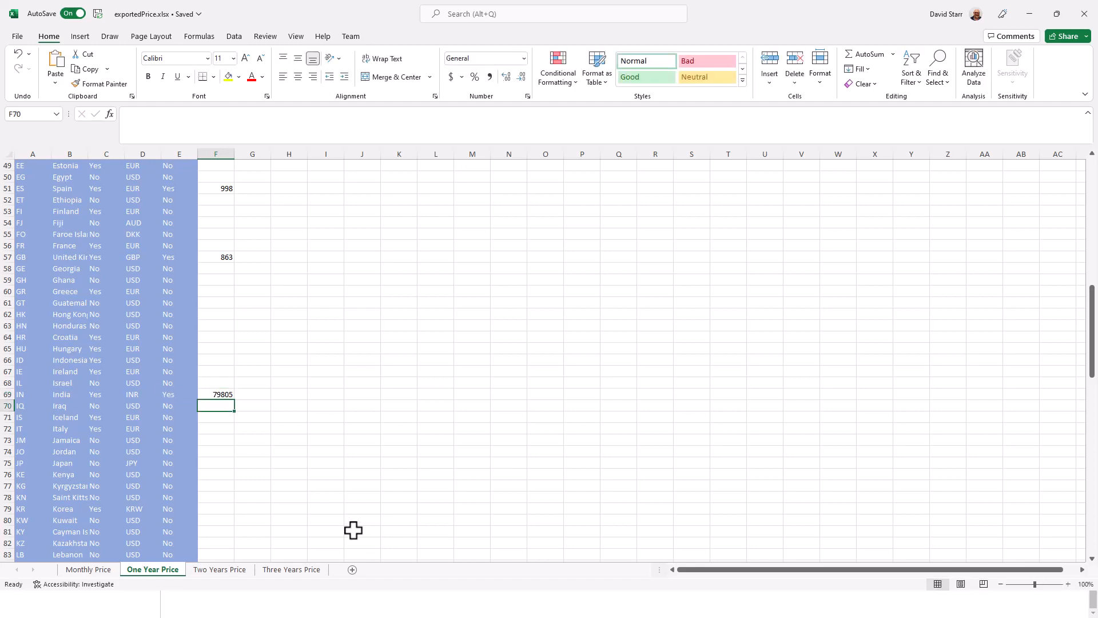
- Check the United States price further down the One Year Price sheet
scroll(352, 530, "down", 4)
scroll(352, 530, "down", 19)
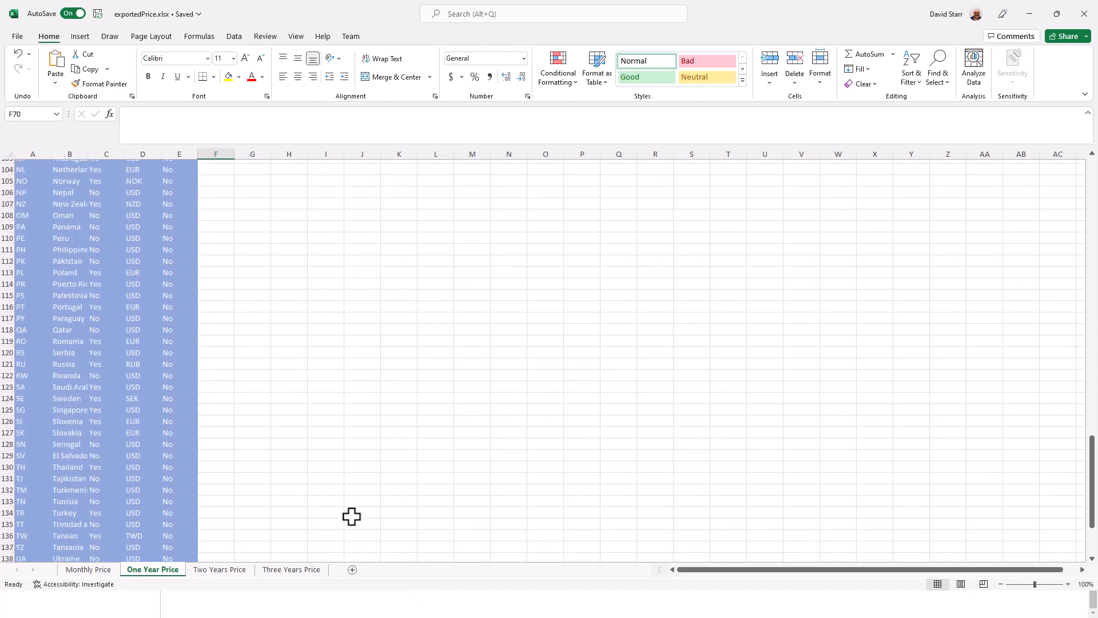
left_click(212, 417)
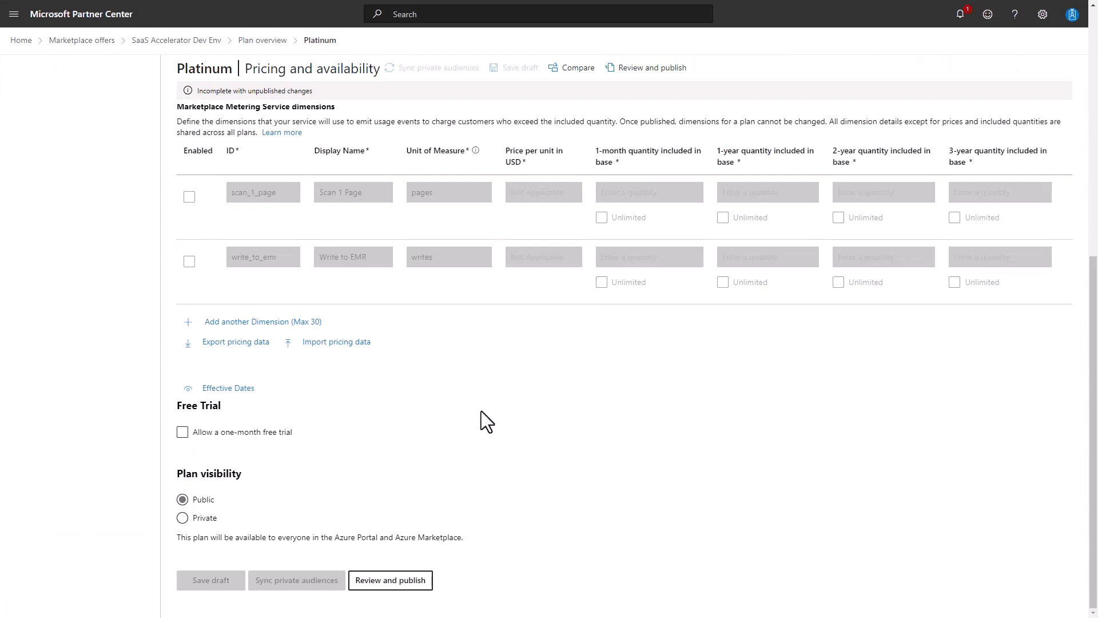
- In Partner Center, import exportedPrice.xlsx from the temp folder over the Platinum plan's current prices and save the draft
left_click(354, 347)
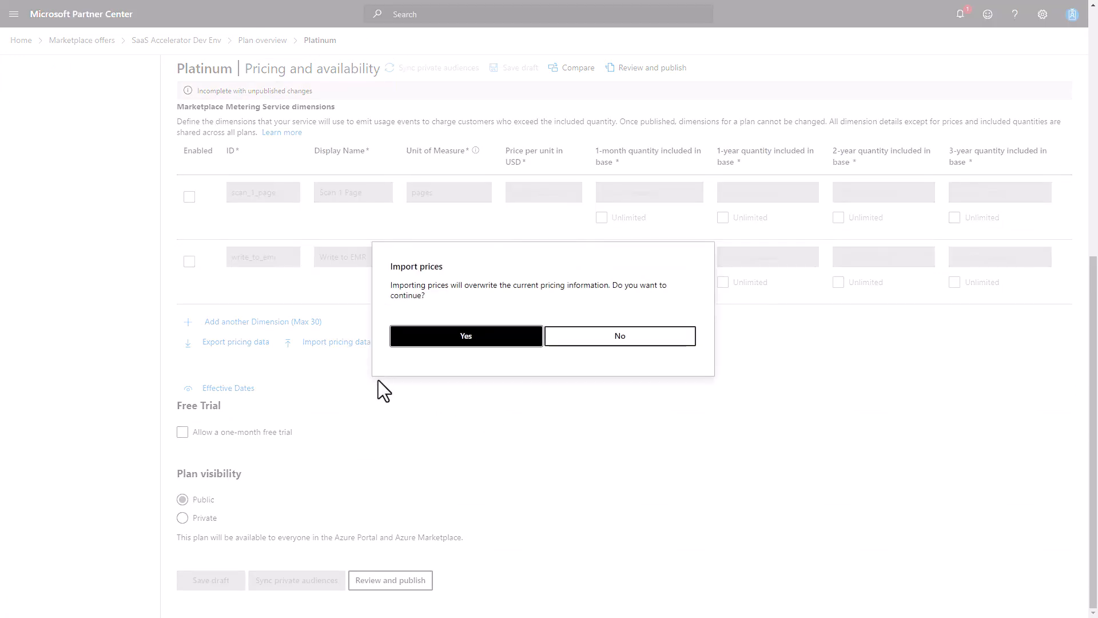
left_click(459, 343)
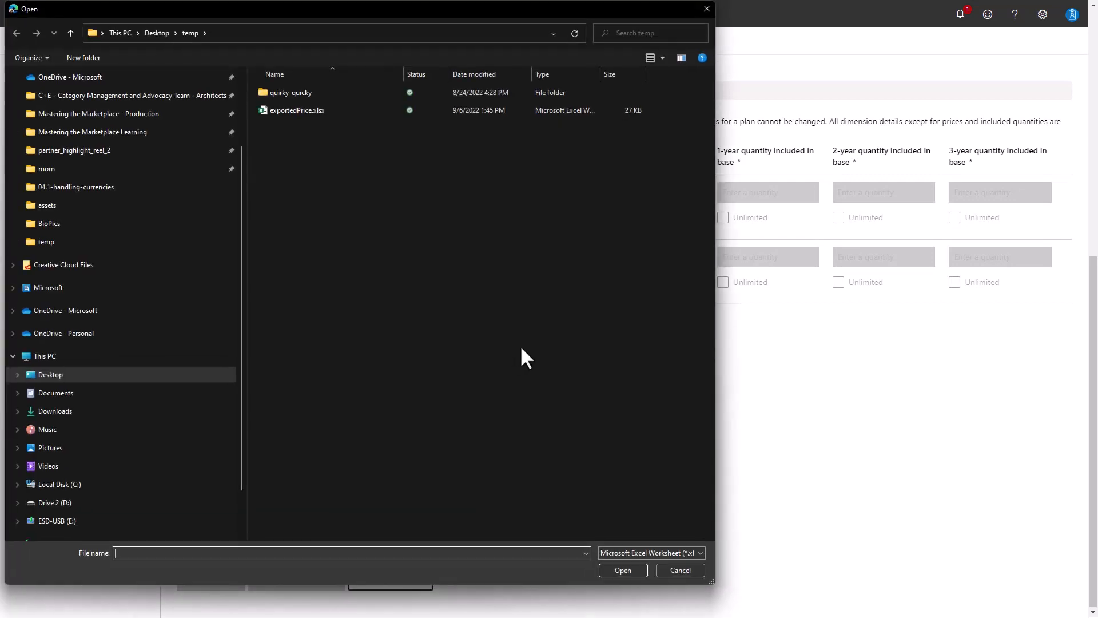
left_click(296, 110)
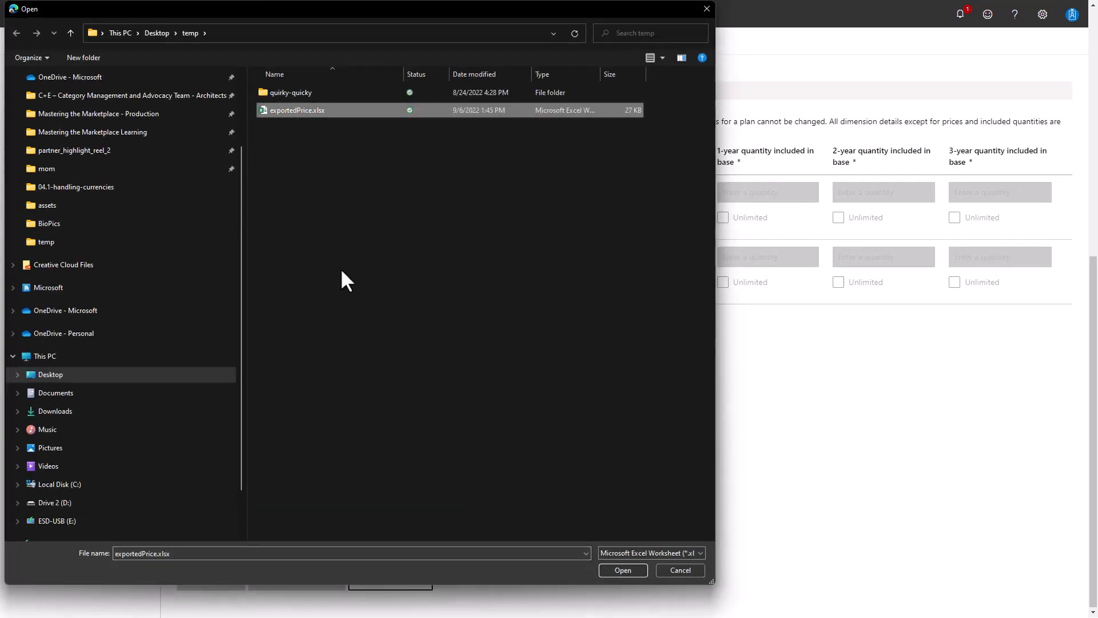
left_click(613, 572)
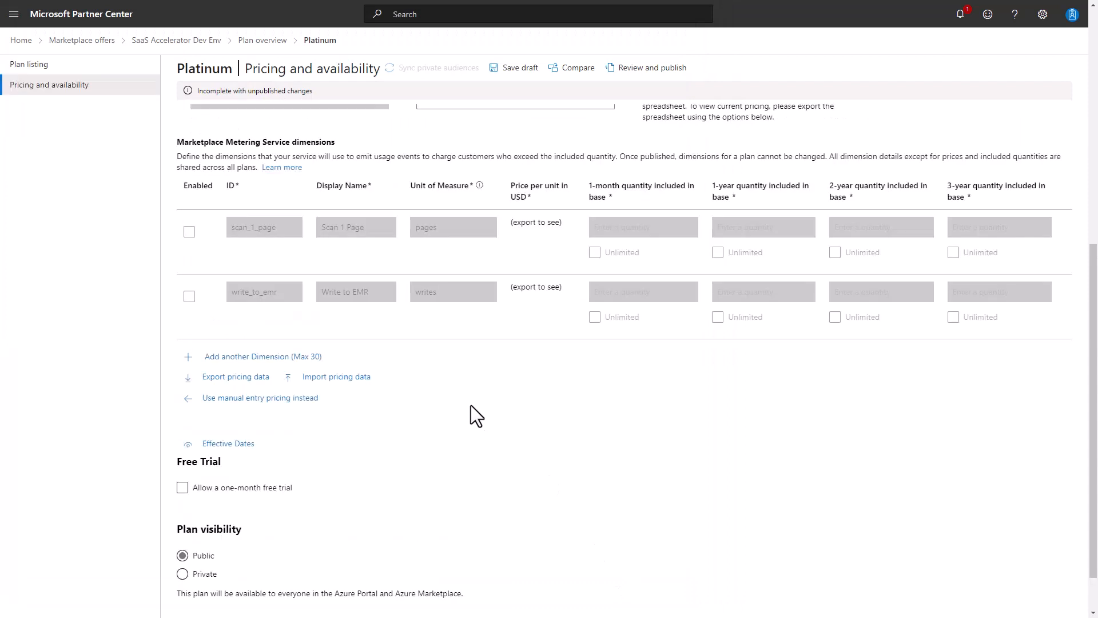
scroll(476, 416, "down", 1)
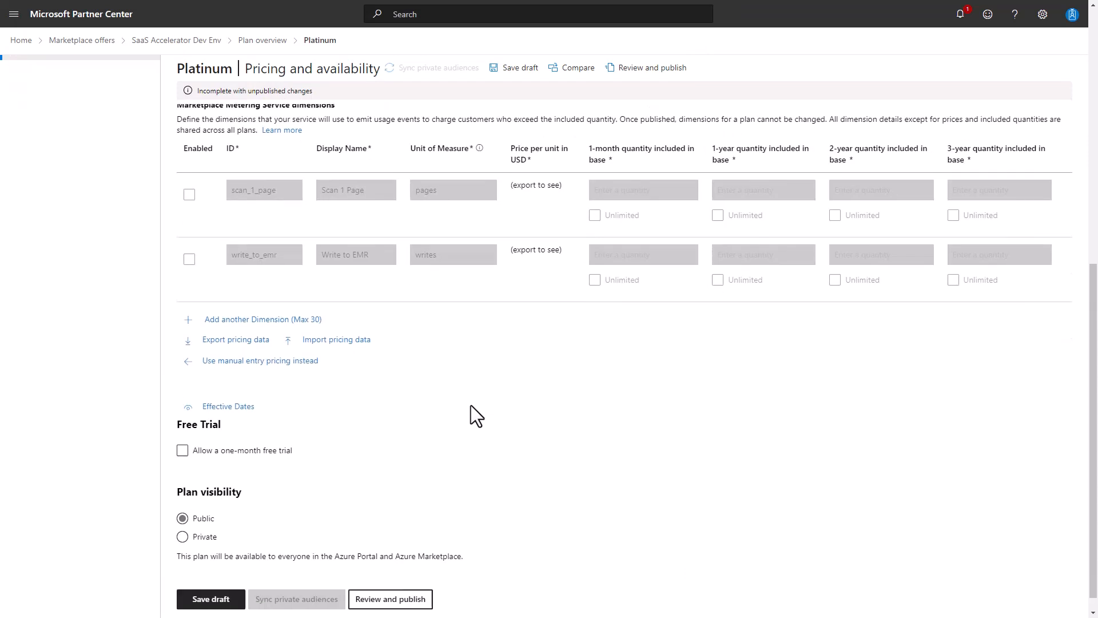
left_click(210, 581)
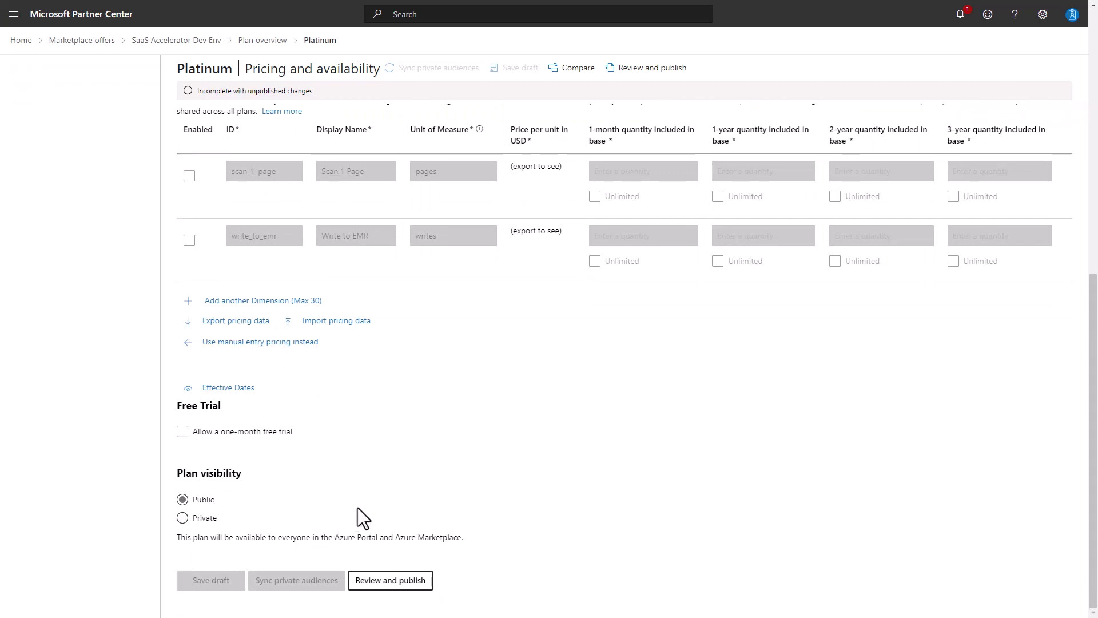
- Review the plan's billing terms, price per payment entries and metering dimensions following the price import
scroll(366, 500, "up", 8)
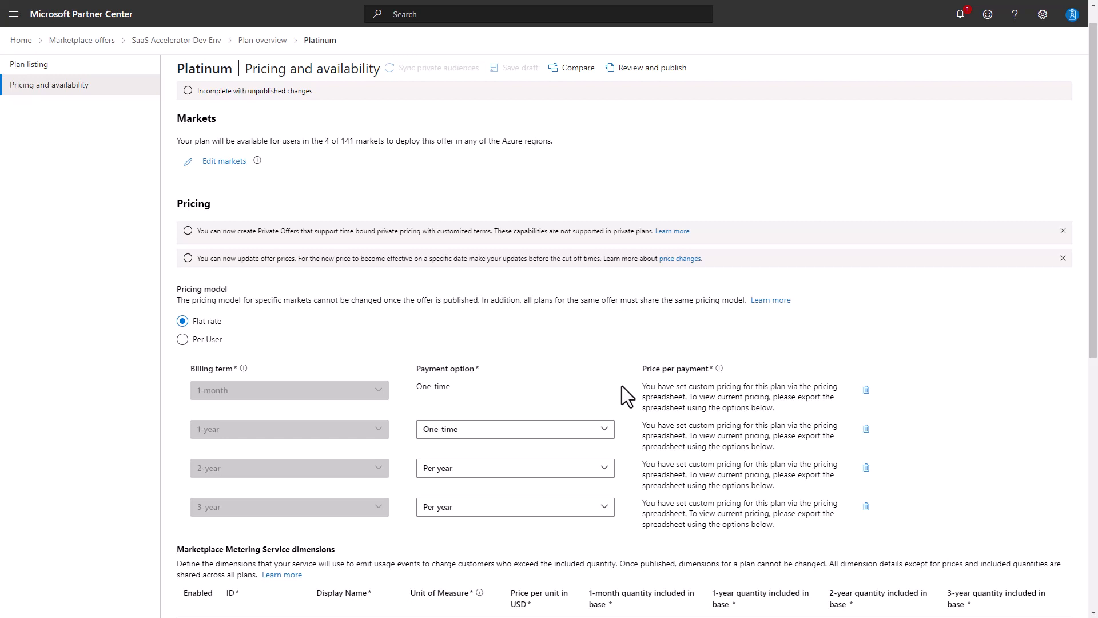
scroll(623, 386, "down", 8)
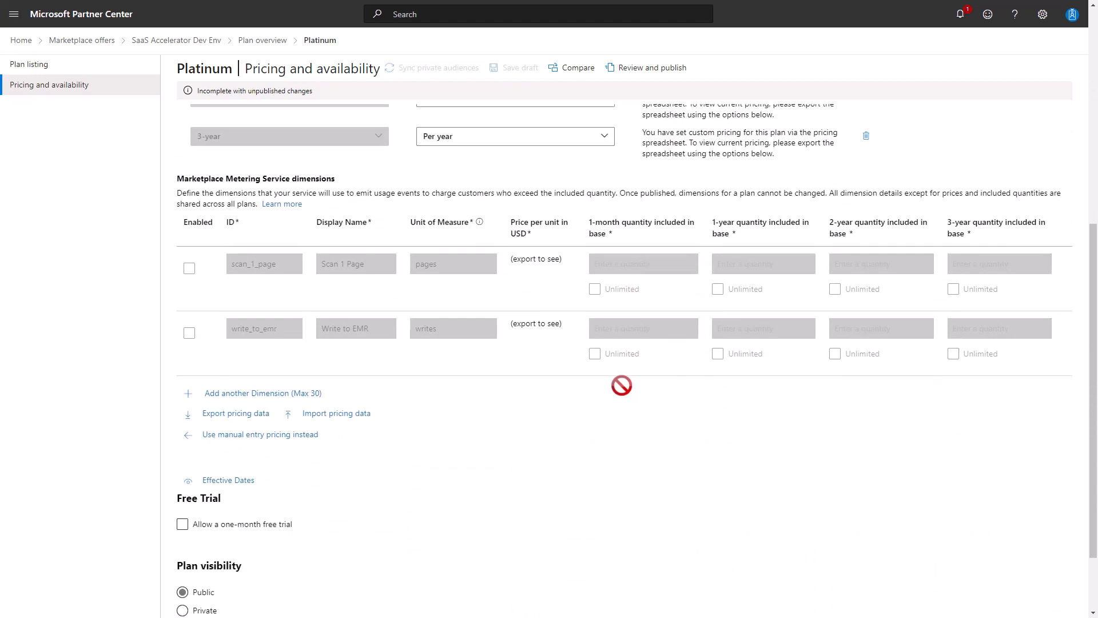
scroll(622, 386, "down", 1)
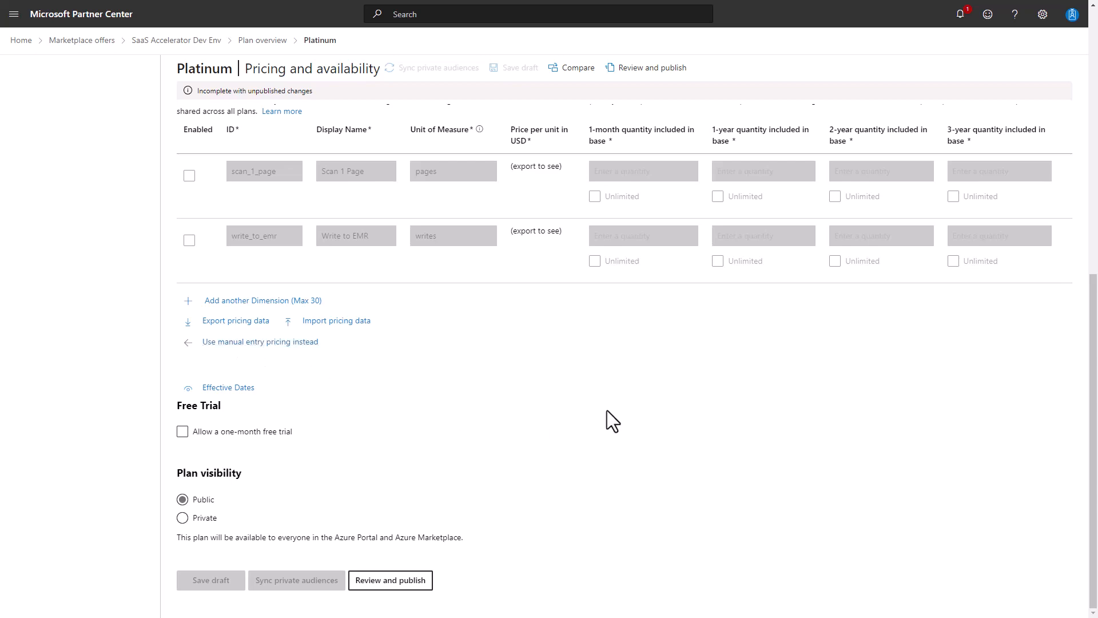
scroll(606, 410, "up", 5)
scroll(608, 417, "down", 2)
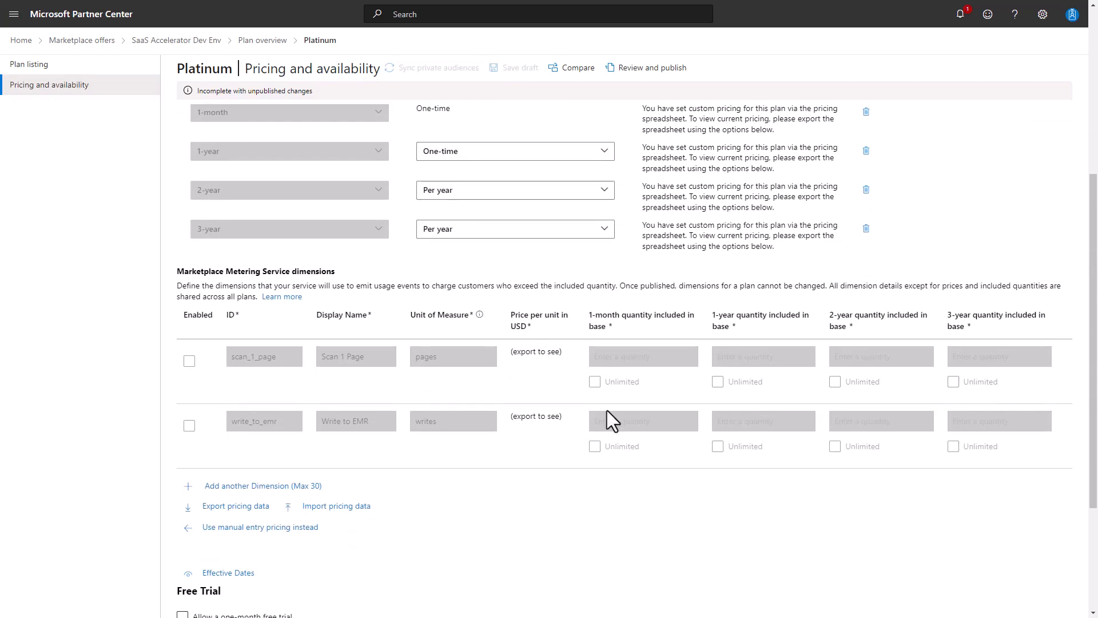
scroll(606, 411, "up", 2)
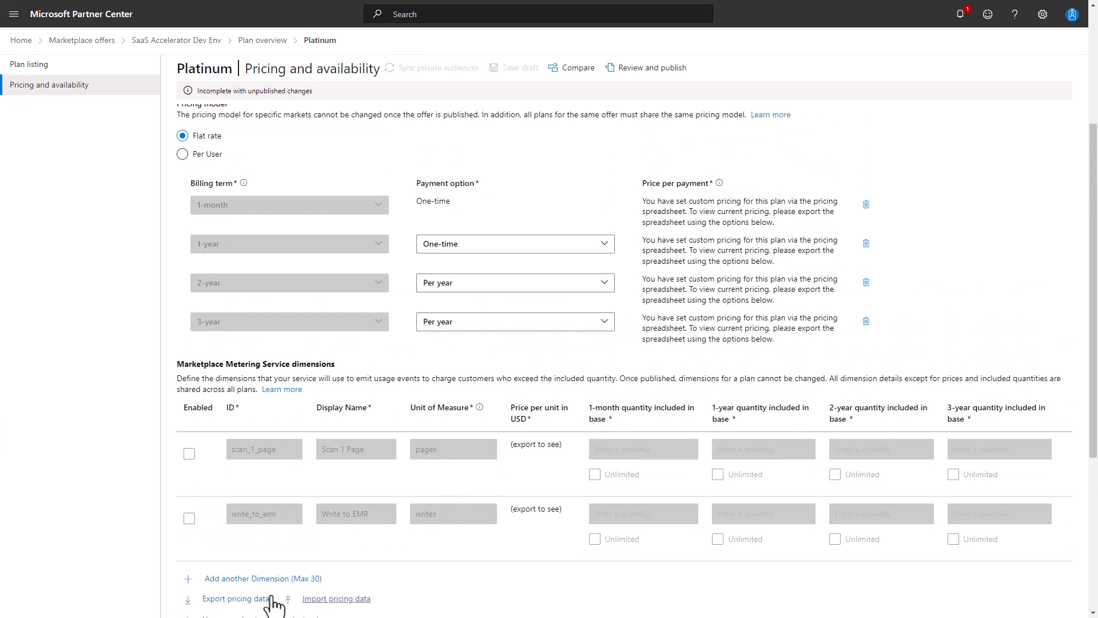
- Switch the plan back to manual entry pricing, accepting that the imported pricing is erased
scroll(273, 604, "down", 1)
scroll(273, 603, "down", 1)
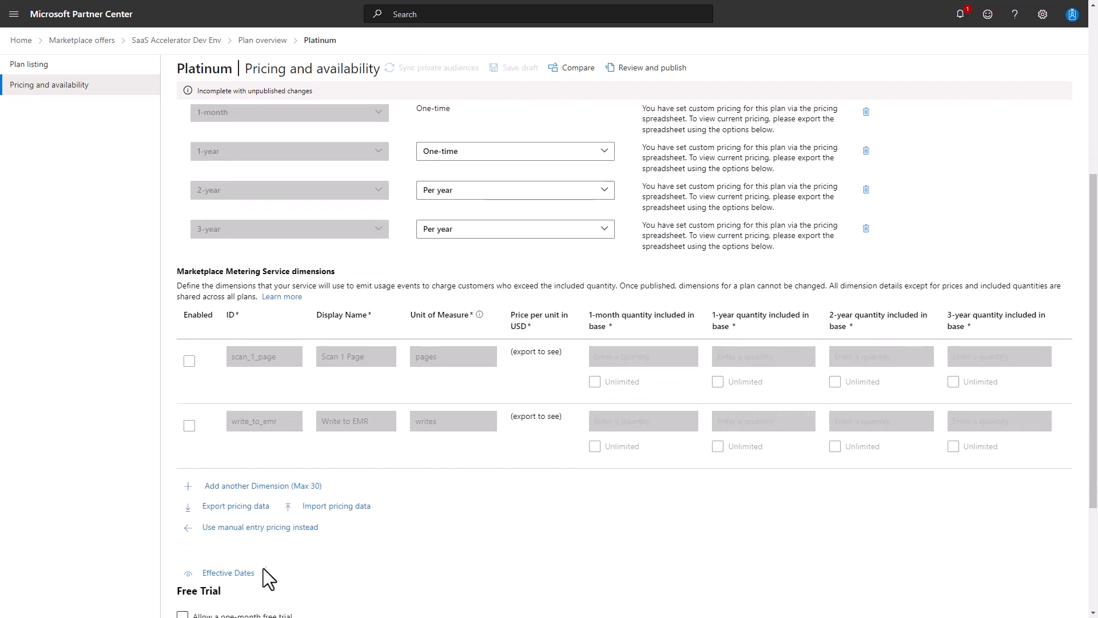
left_click(256, 529)
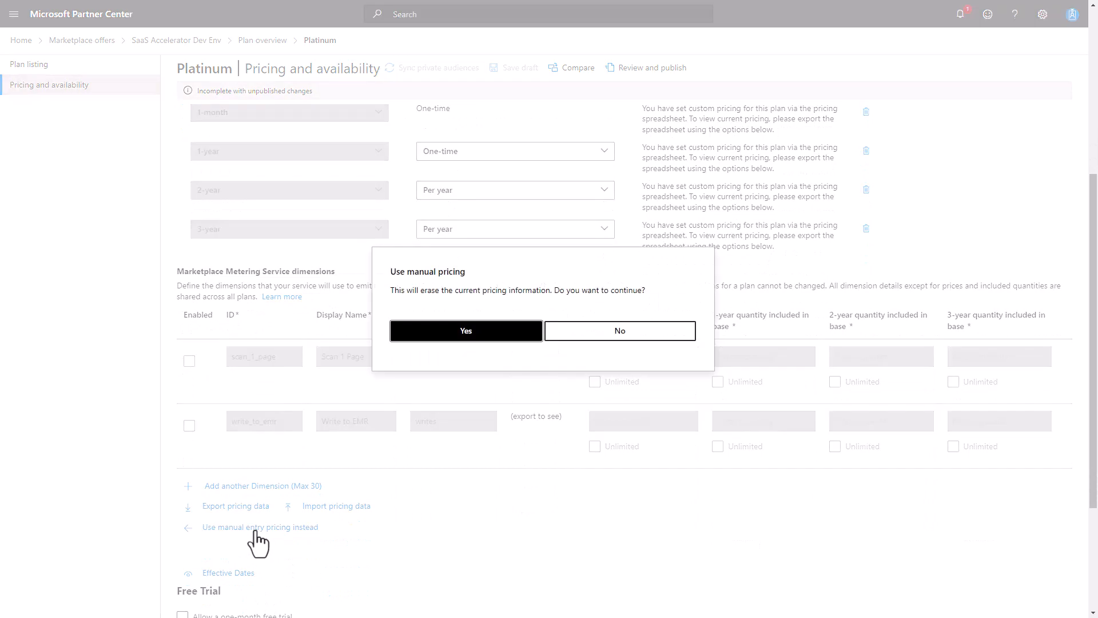
left_click(466, 331)
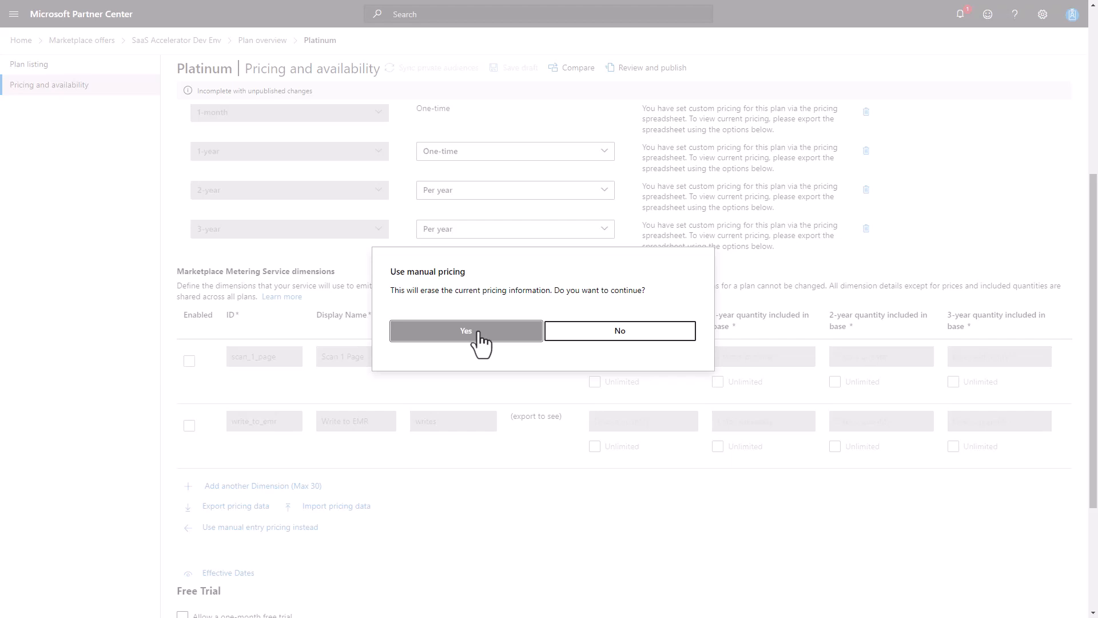
scroll(674, 557, "up", 2)
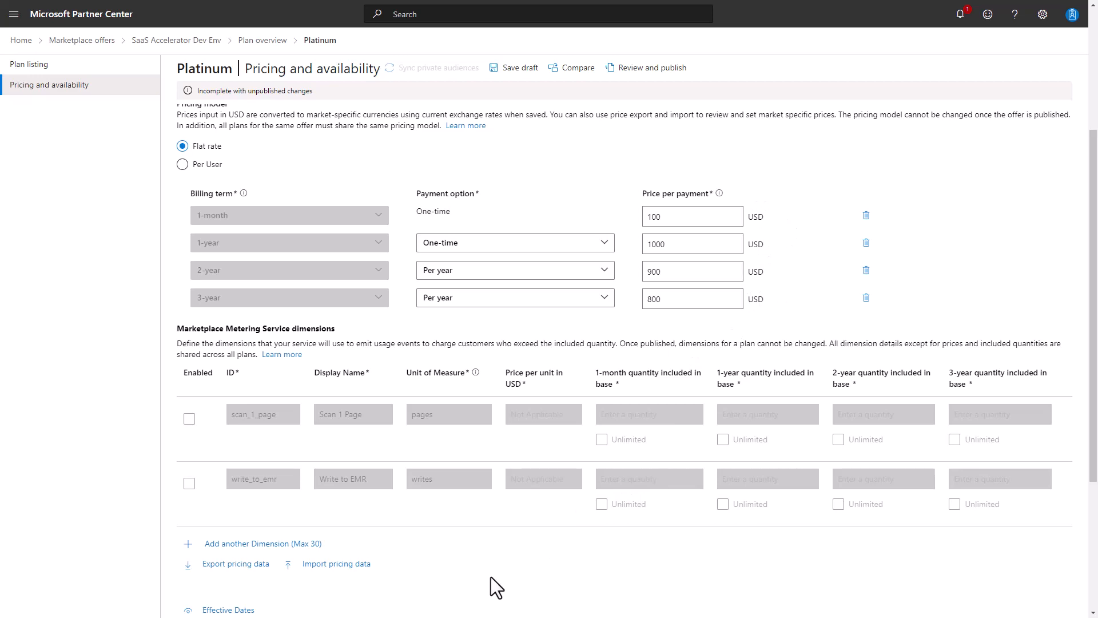
- Import the pricing data from exportedPrice.xlsx again, agreeing to overwrite the manually entered prices
scroll(491, 576, "down", 2)
left_click(331, 475)
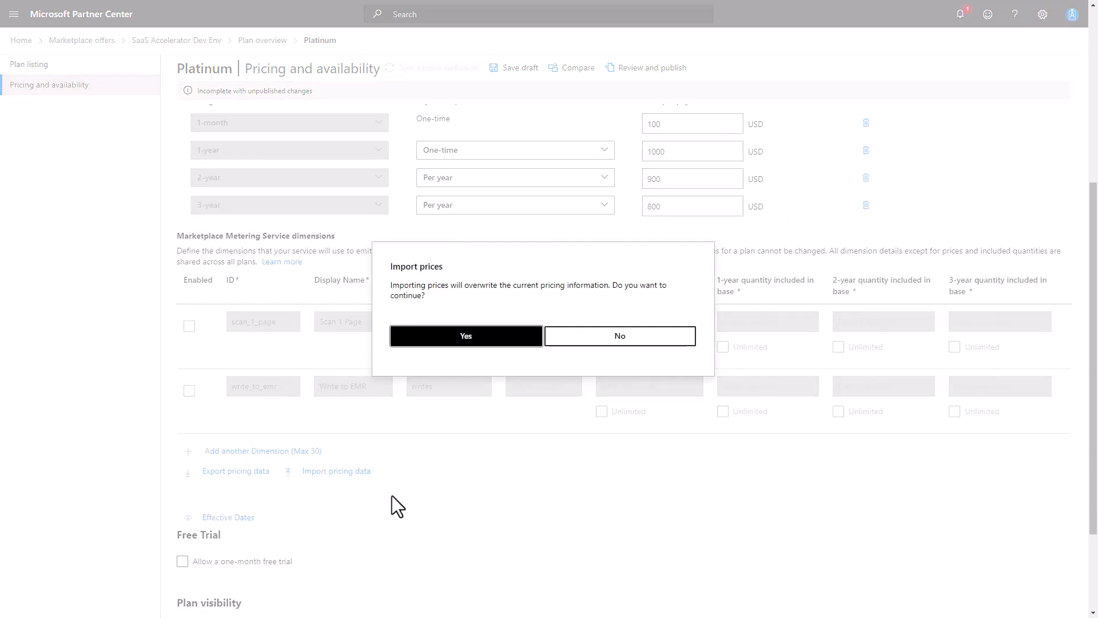
left_click(456, 338)
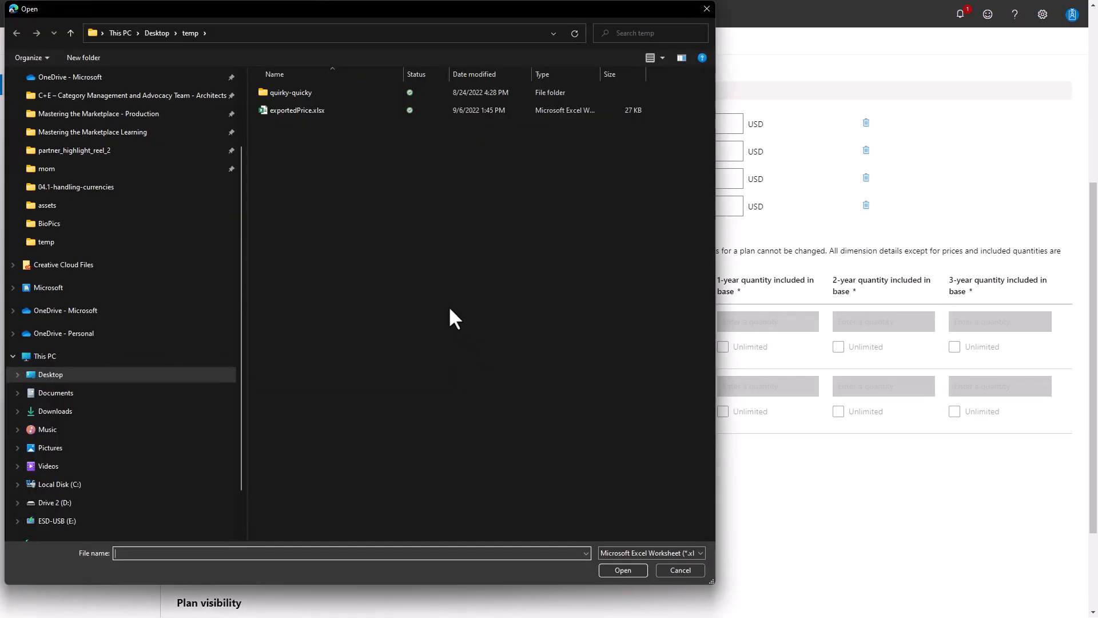
left_click(280, 110)
double_click(280, 110)
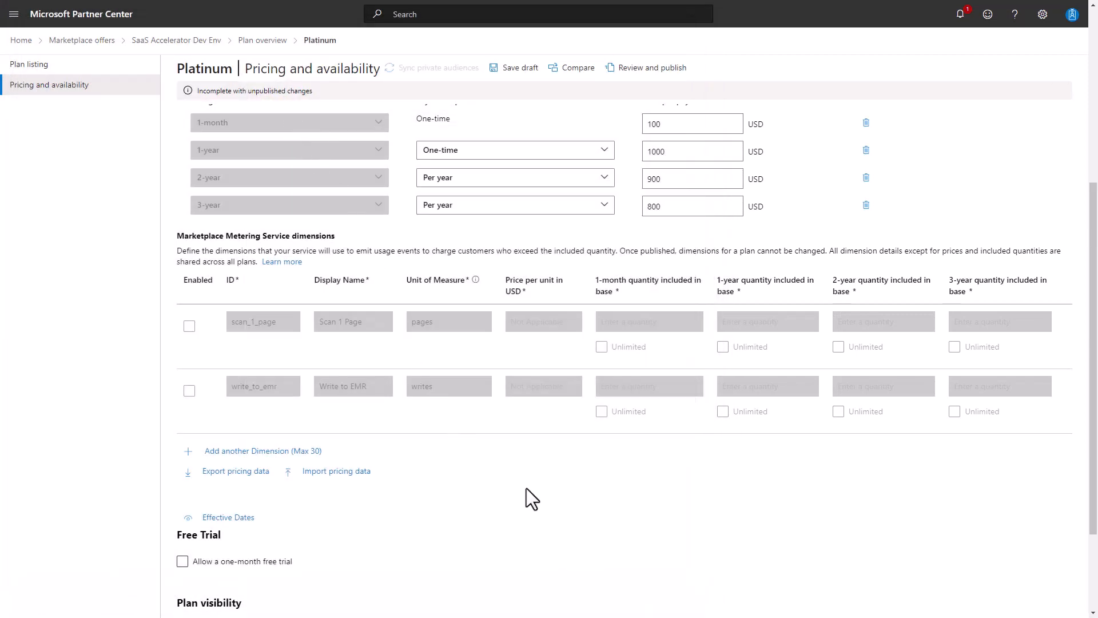